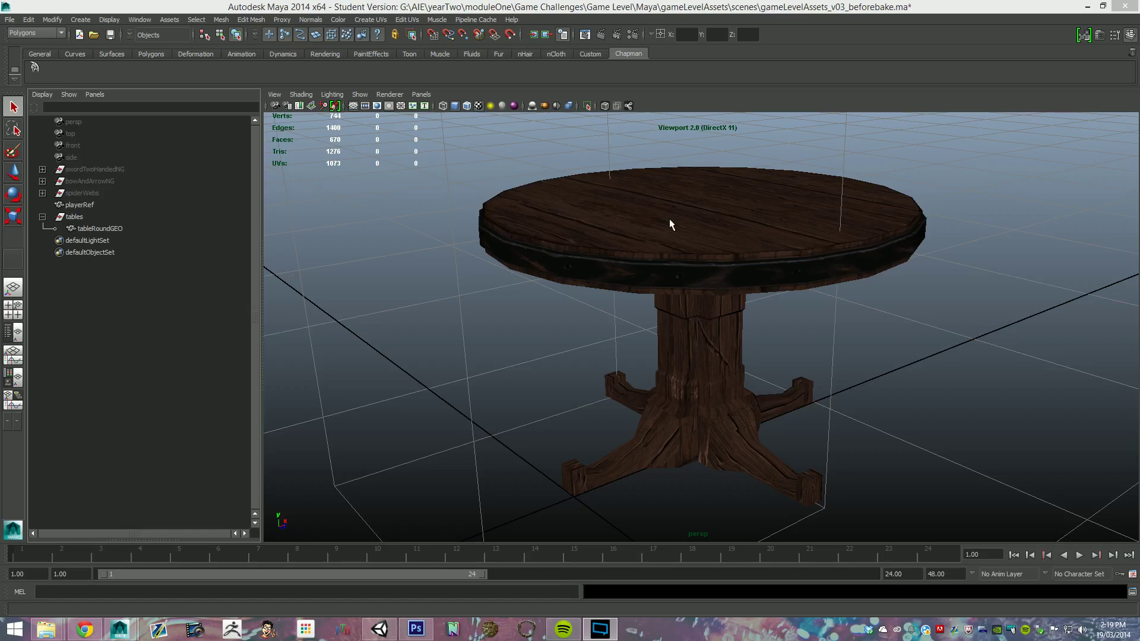
Step: Examine the round table's wireframe and vertices from several distances, leaving the object unselected
{"action": "left_click", "coordinate": [831, 346]}
{"action": "left_click", "coordinate": [874, 247]}
{"action": "key", "text": "F8"}
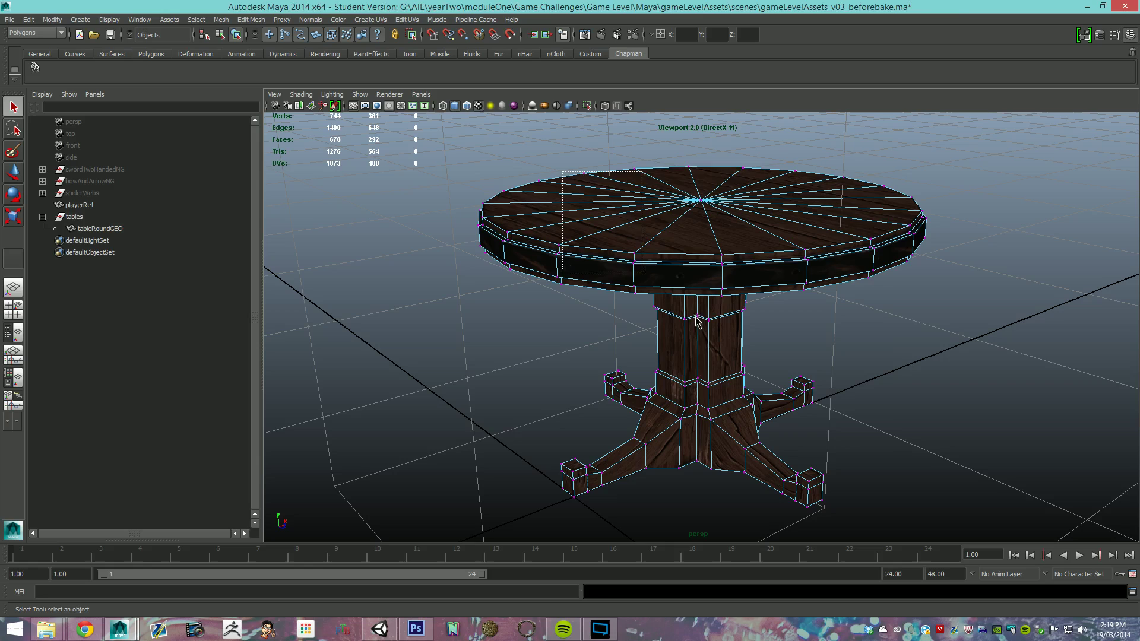
{"action": "left_click_drag", "start_coordinate": [535, 171], "coordinate": [910, 463]}
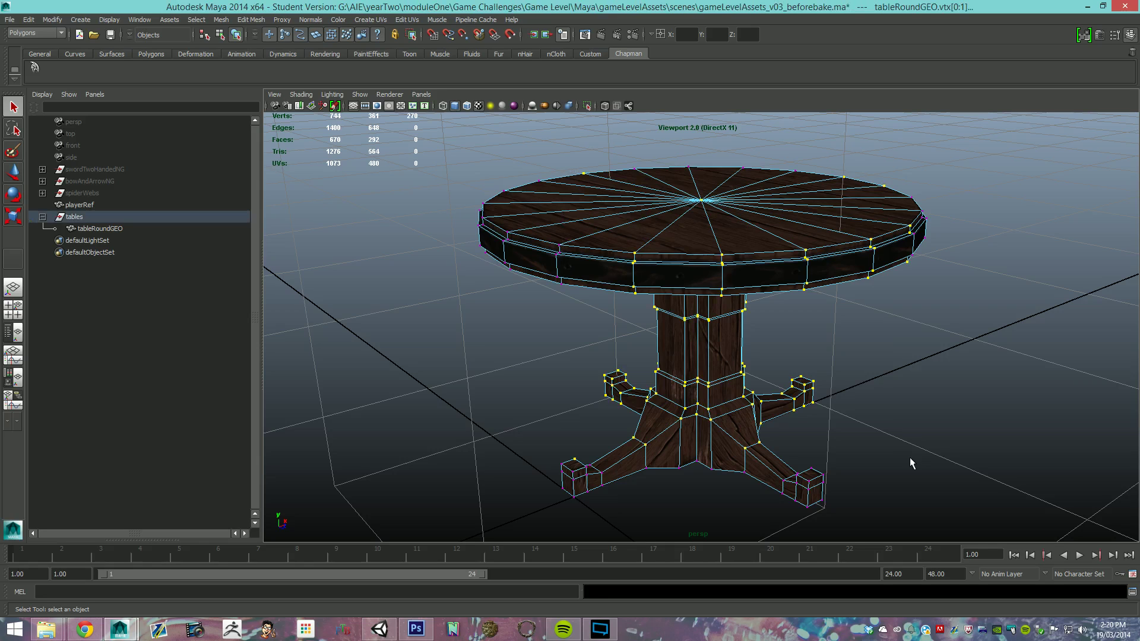
{"action": "right_click_drag", "start_coordinate": [666, 297], "coordinate": [726, 275]}
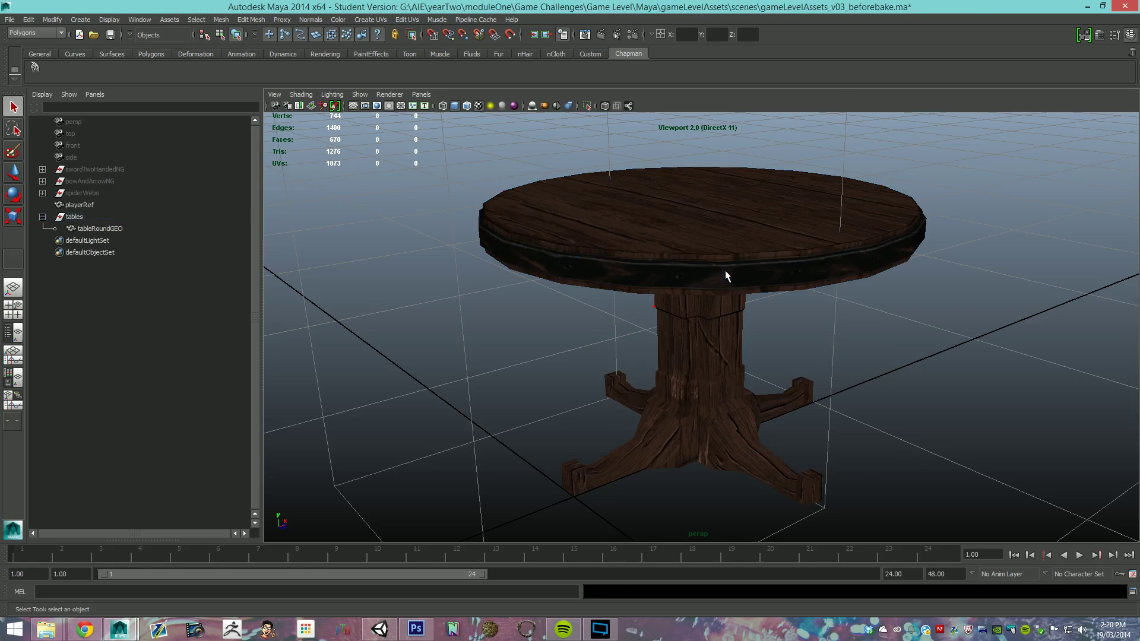
{"action": "right_click_drag", "start_coordinate": [914, 303], "coordinate": [841, 411], "text": "alt"}
{"action": "left_click", "coordinate": [841, 411]}
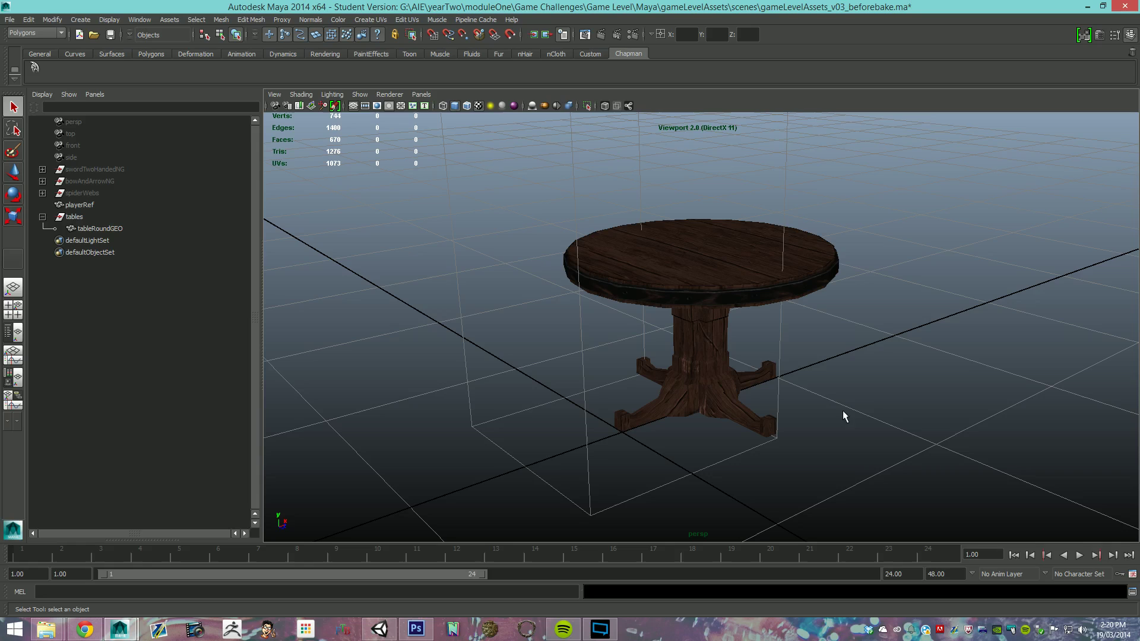
{"action": "left_click", "coordinate": [730, 290]}
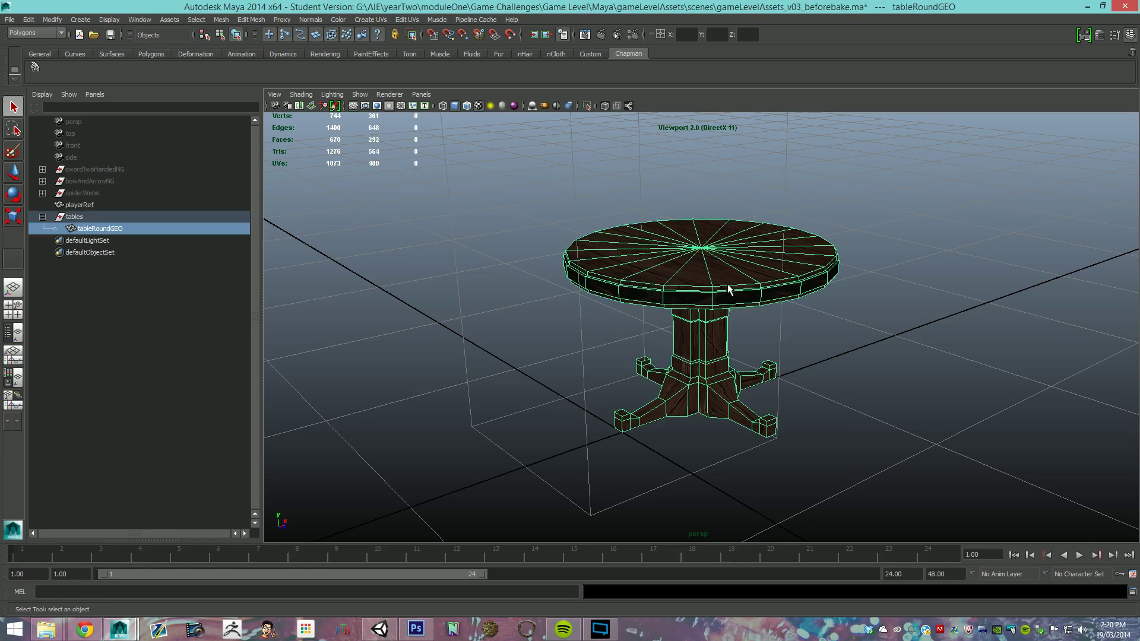
{"action": "left_click", "coordinate": [778, 398]}
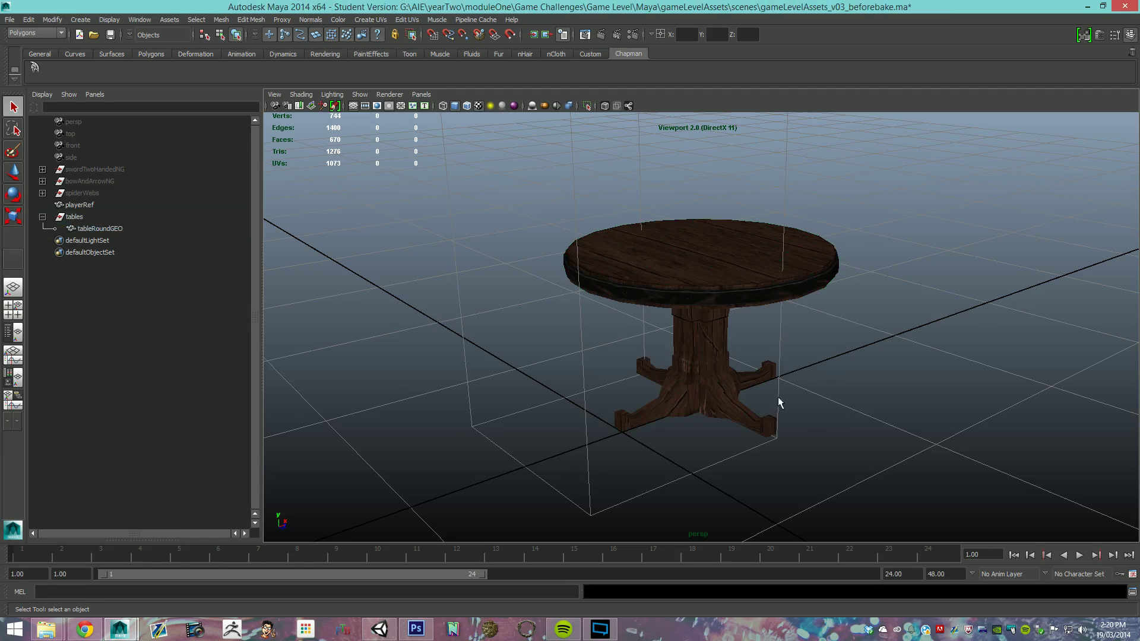
{"action": "right_click_drag", "start_coordinate": [779, 398], "coordinate": [832, 449], "text": "alt"}
{"action": "mouse_move", "coordinate": [833, 449]}
{"action": "left_mouse_down", "text": "alt"}
{"action": "mouse_move", "coordinate": [865, 471]}
{"action": "mouse_move", "coordinate": [843, 451]}
{"action": "left_mouse_up", "text": "alt"}
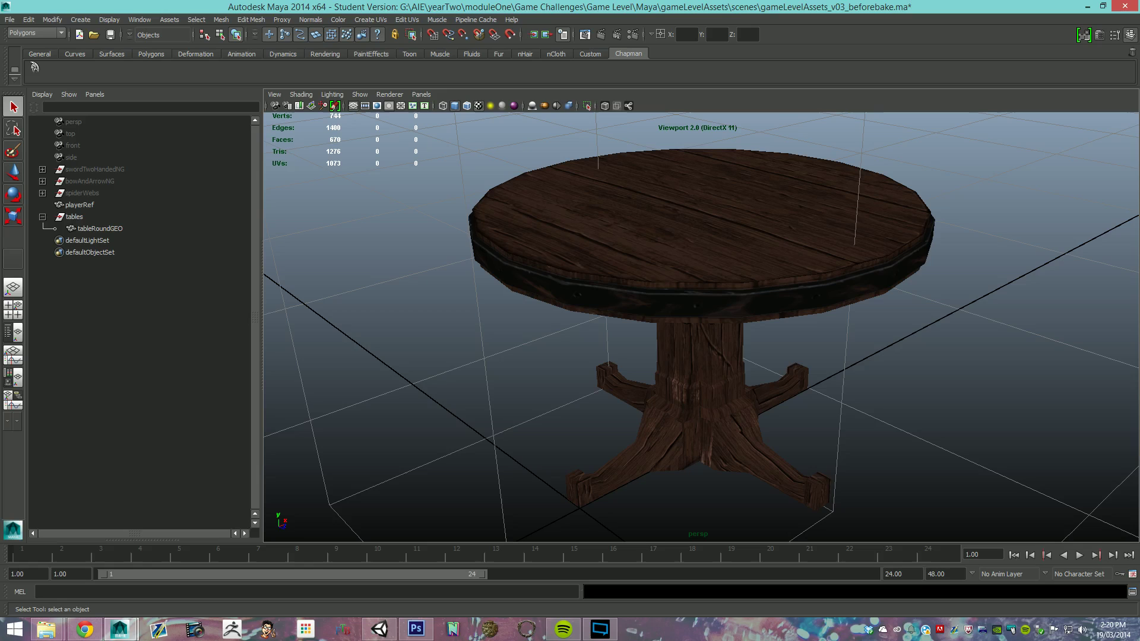
Step: Inspect the table's material, tableRoundMAT, in the Hypershade and close it
{"action": "left_click_drag", "start_coordinate": [770, 47], "coordinate": [728, 33]}
{"action": "left_click", "coordinate": [917, 170]}
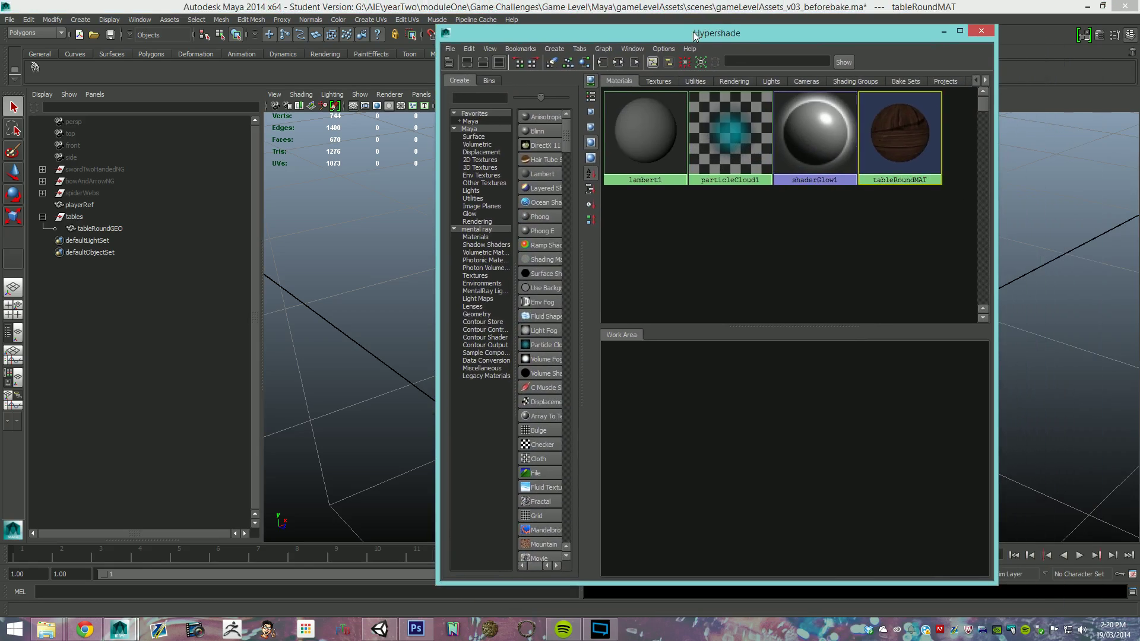
{"action": "left_click", "coordinate": [981, 30]}
Step: Select the round table, look over the mental ray Batch Bake options from the Rendering command set, and close them without baking
{"action": "left_click", "coordinate": [800, 257]}
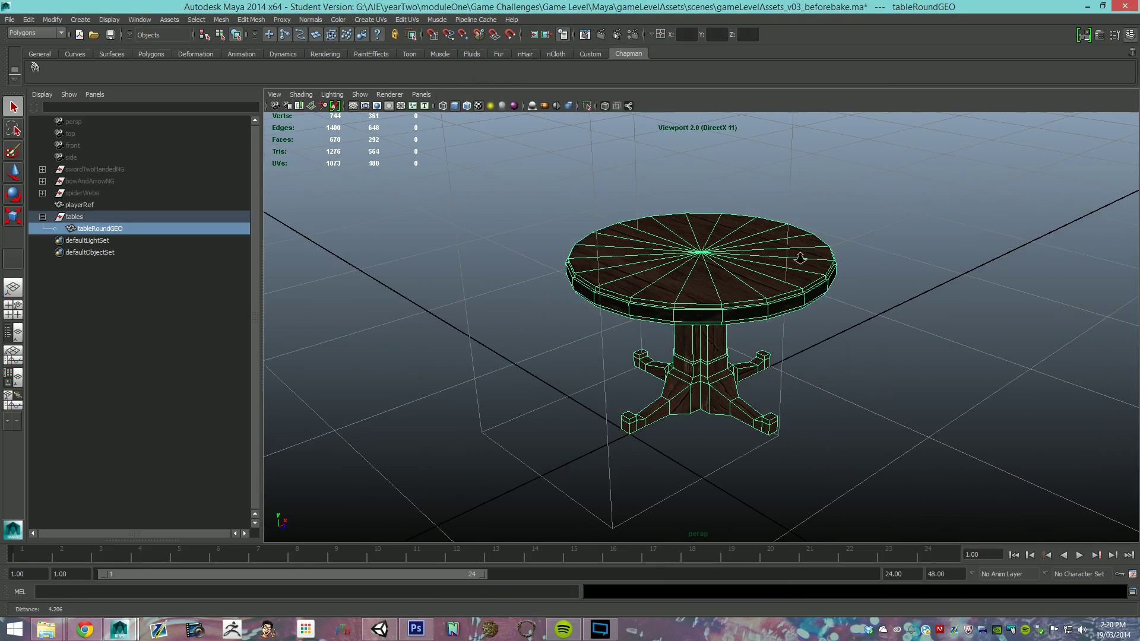
{"action": "left_click", "coordinate": [900, 351]}
{"action": "left_click_drag", "start_coordinate": [900, 350], "coordinate": [746, 298], "text": "alt"}
{"action": "left_click", "coordinate": [745, 298]}
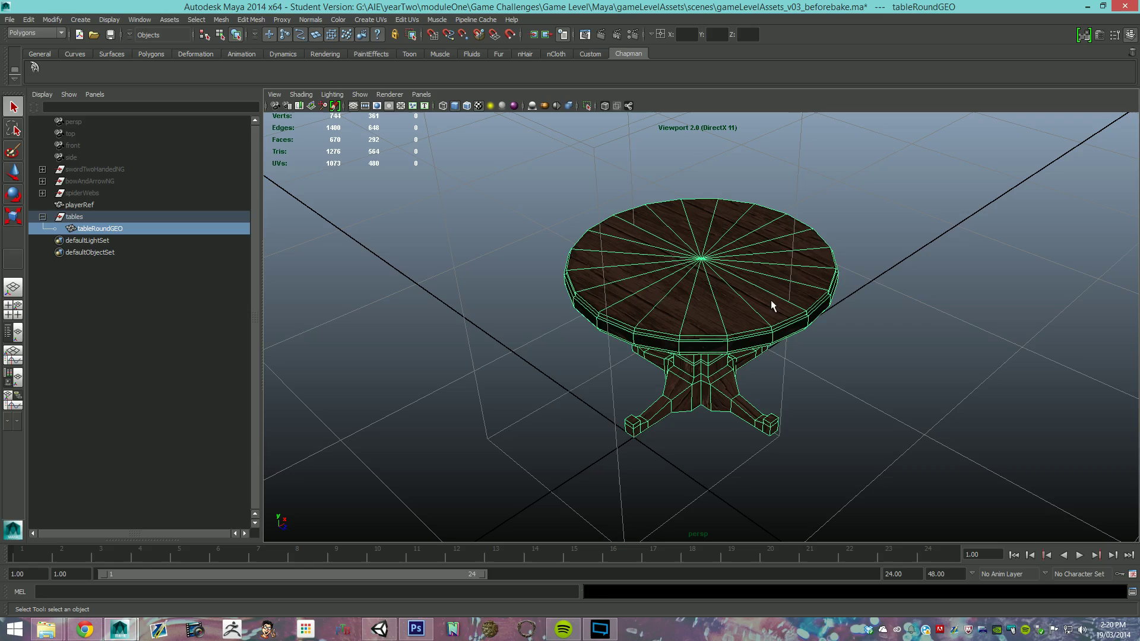
{"action": "left_click", "coordinate": [47, 34]}
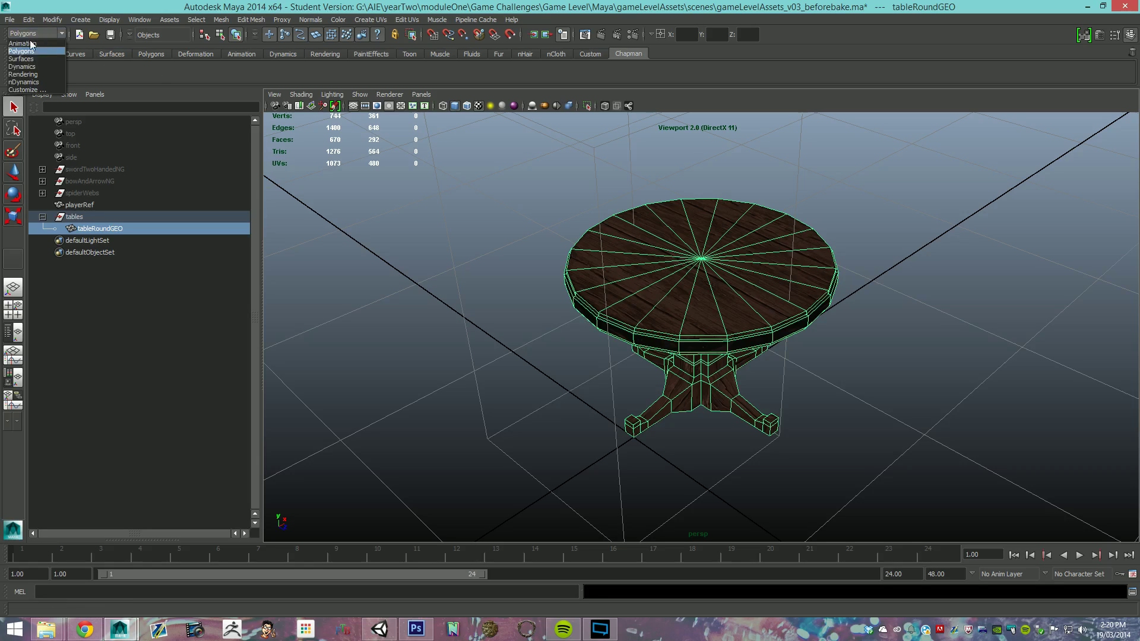
{"action": "left_click", "coordinate": [24, 75]}
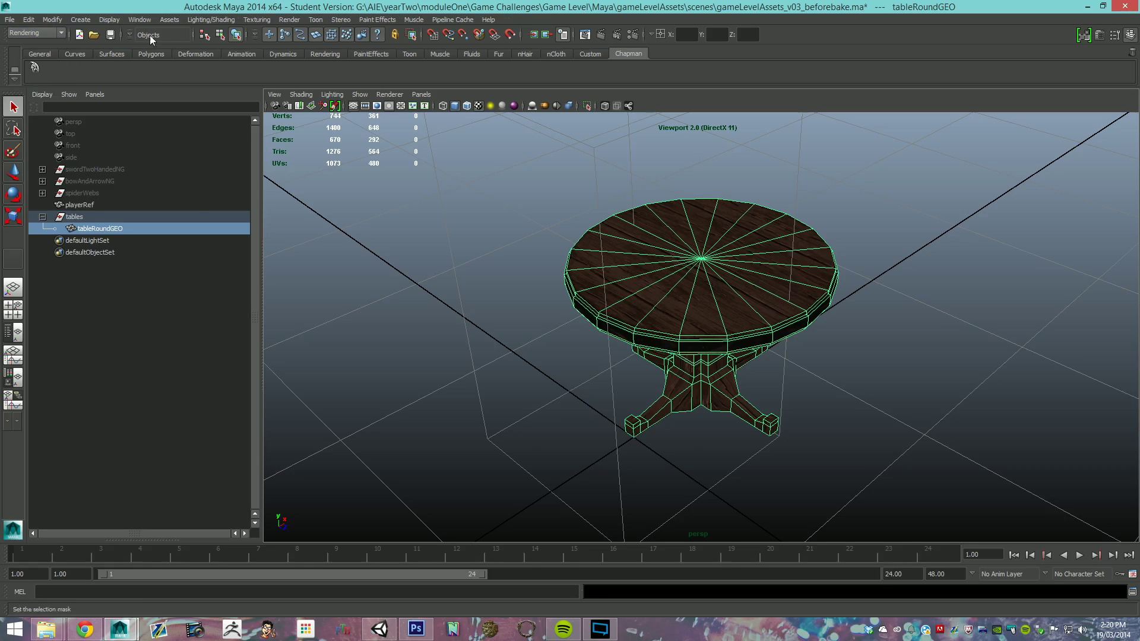
{"action": "left_click", "coordinate": [215, 19]}
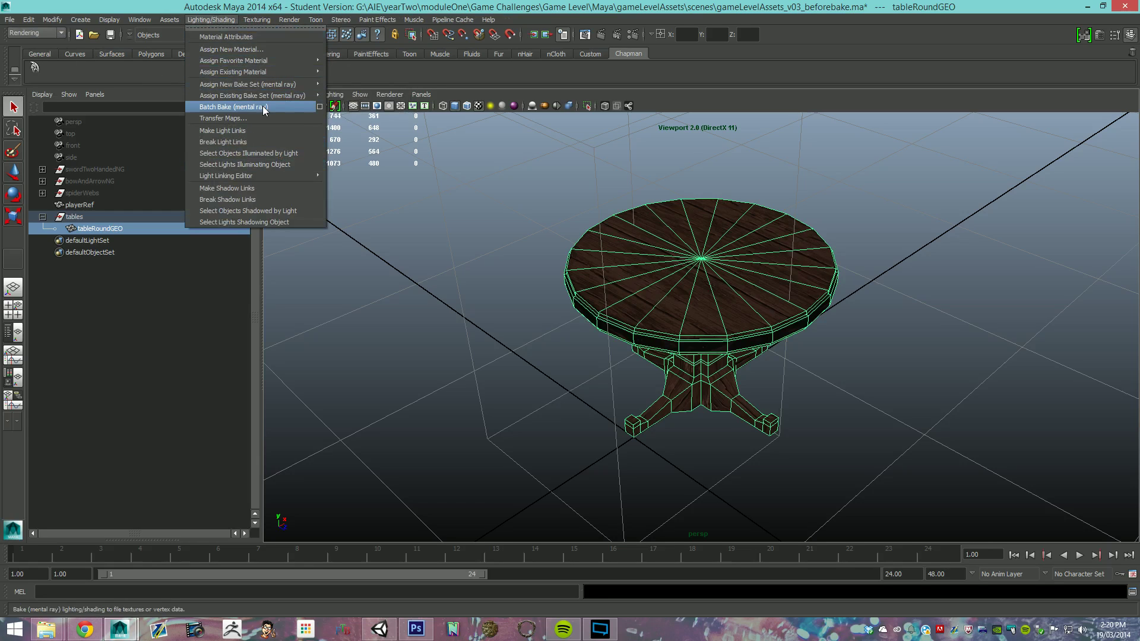
{"action": "mouse_move", "coordinate": [298, 83]}
{"action": "left_click", "coordinate": [321, 106]}
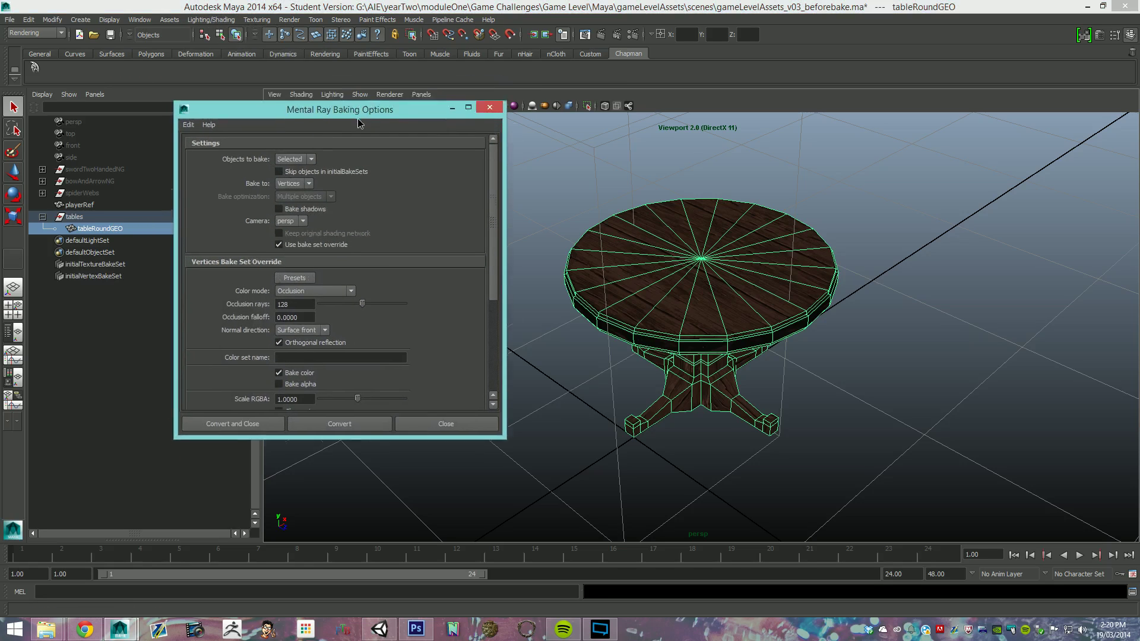
{"action": "left_click_drag", "start_coordinate": [387, 167], "coordinate": [400, 165]}
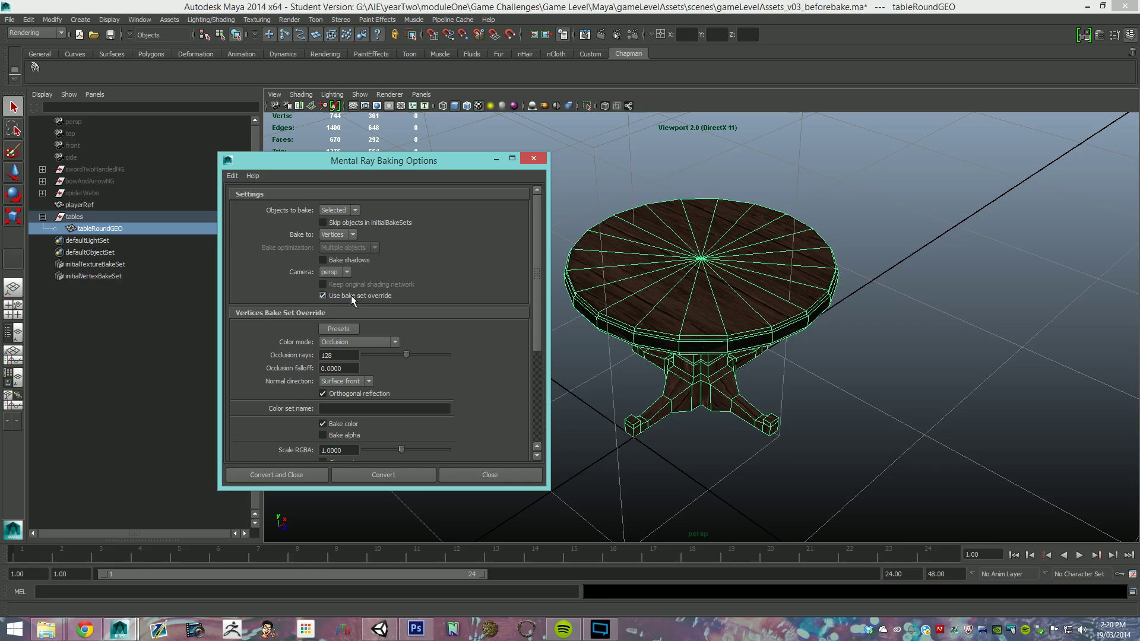
{"action": "left_click", "coordinate": [542, 158]}
Step: Return to the Polygons command set and float the Color commands in their own window below the outliner entries
{"action": "left_click", "coordinate": [44, 32]}
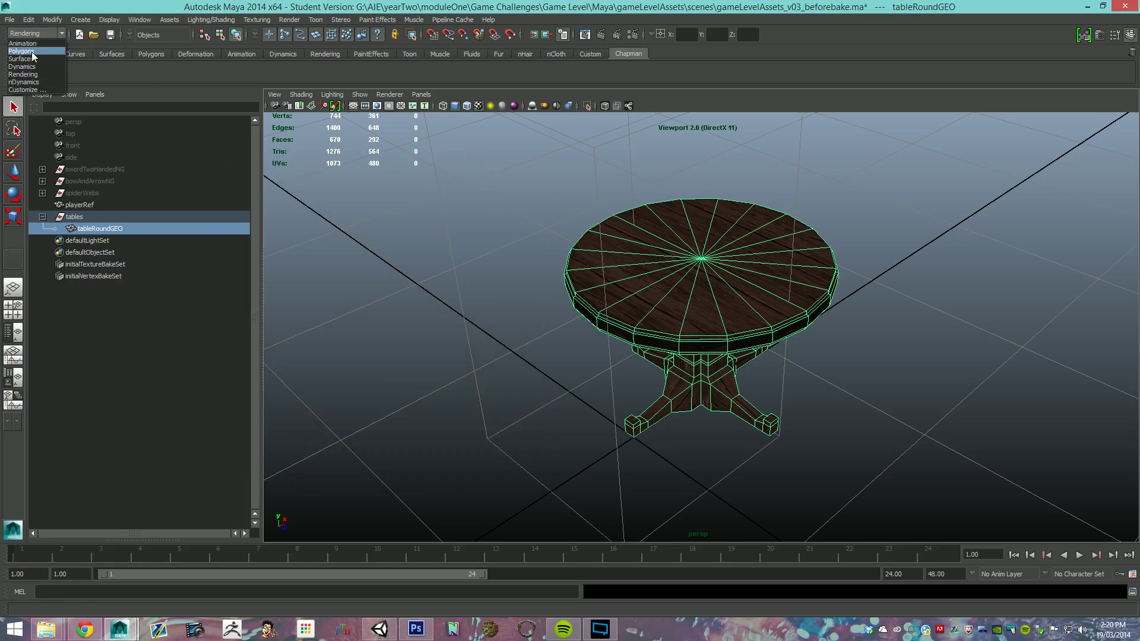
{"action": "left_click", "coordinate": [28, 52]}
{"action": "left_click", "coordinate": [343, 19]}
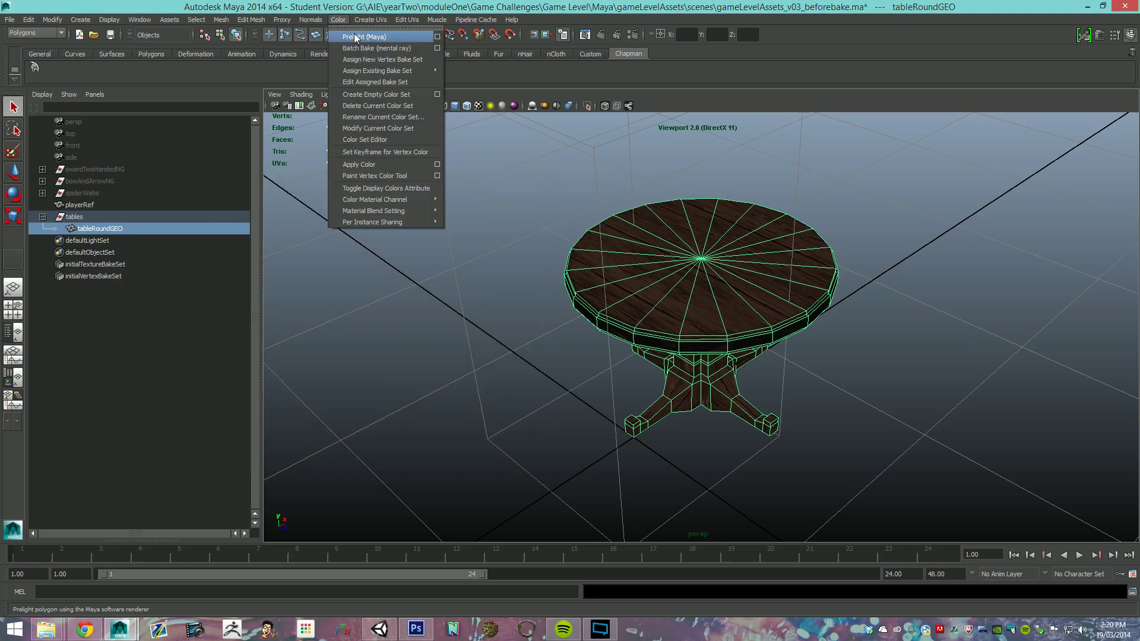
{"action": "left_click", "coordinate": [343, 27]}
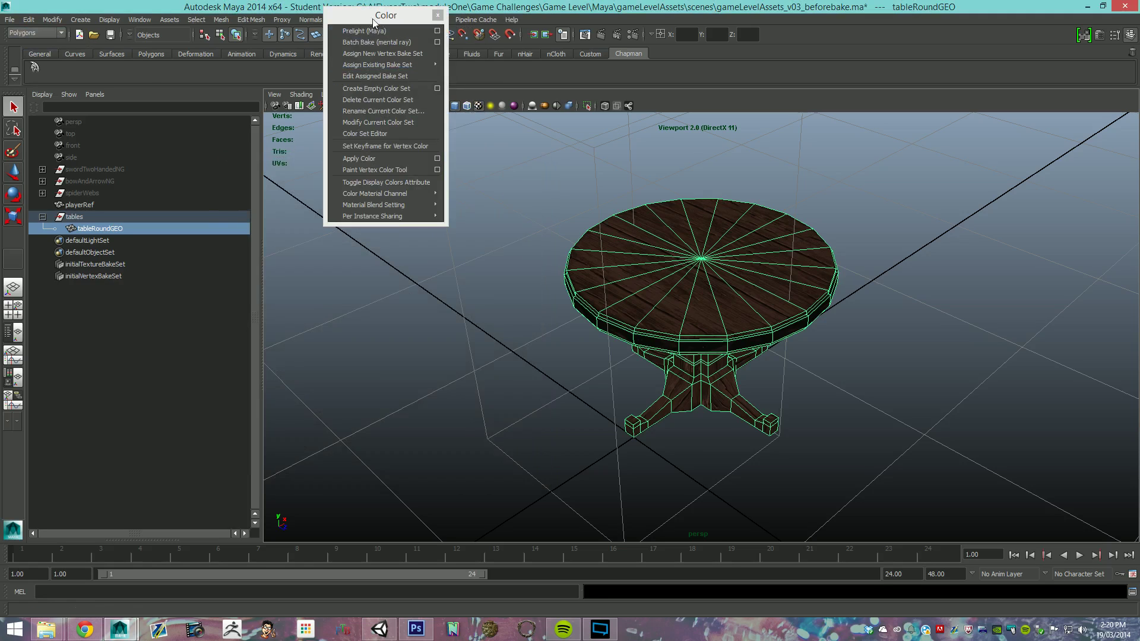
{"action": "left_click_drag", "start_coordinate": [375, 11], "coordinate": [174, 309]}
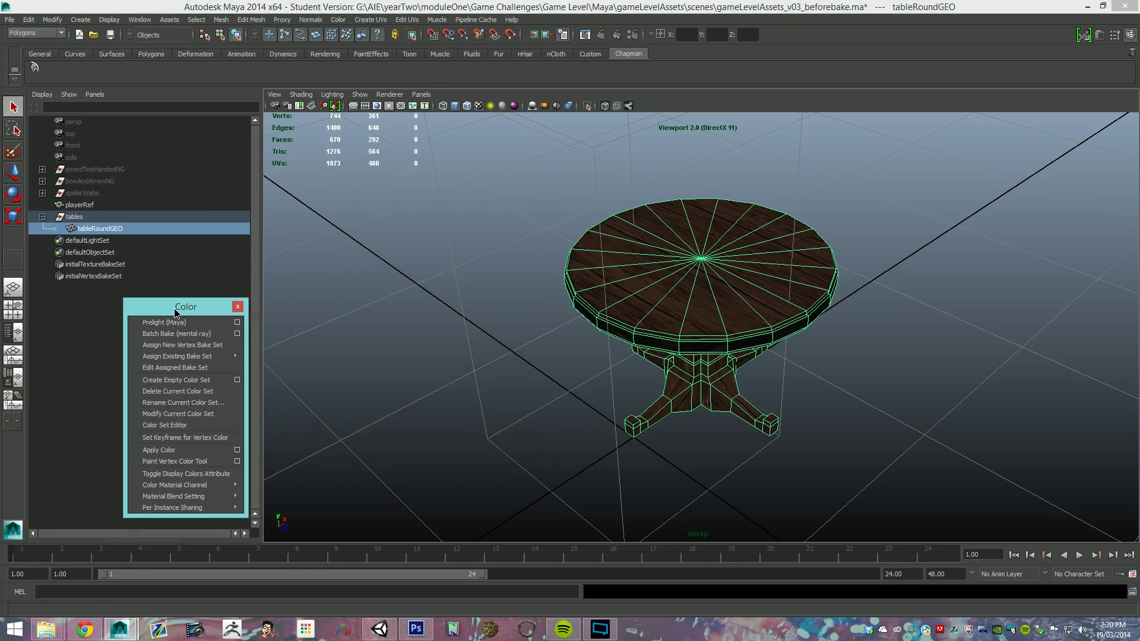
Step: Delete the initialTextureBakeSet and initialVertexBakeSet nodes from the scene
{"action": "left_click", "coordinate": [118, 272]}
{"action": "left_click", "coordinate": [110, 264], "text": "ctrl"}
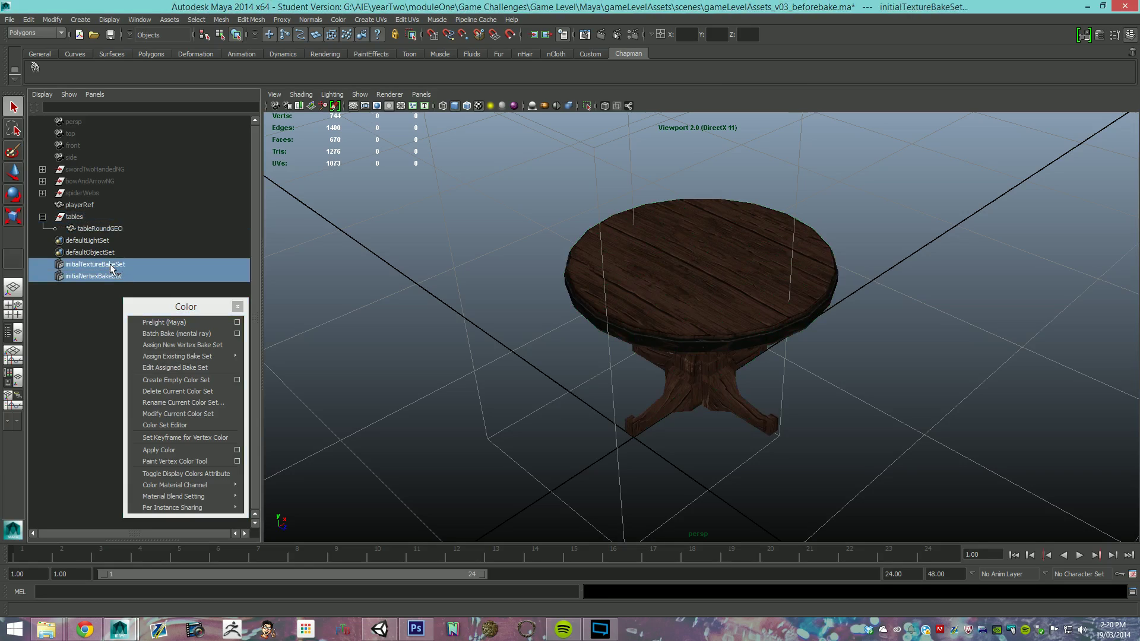
{"action": "key", "text": "Delete"}
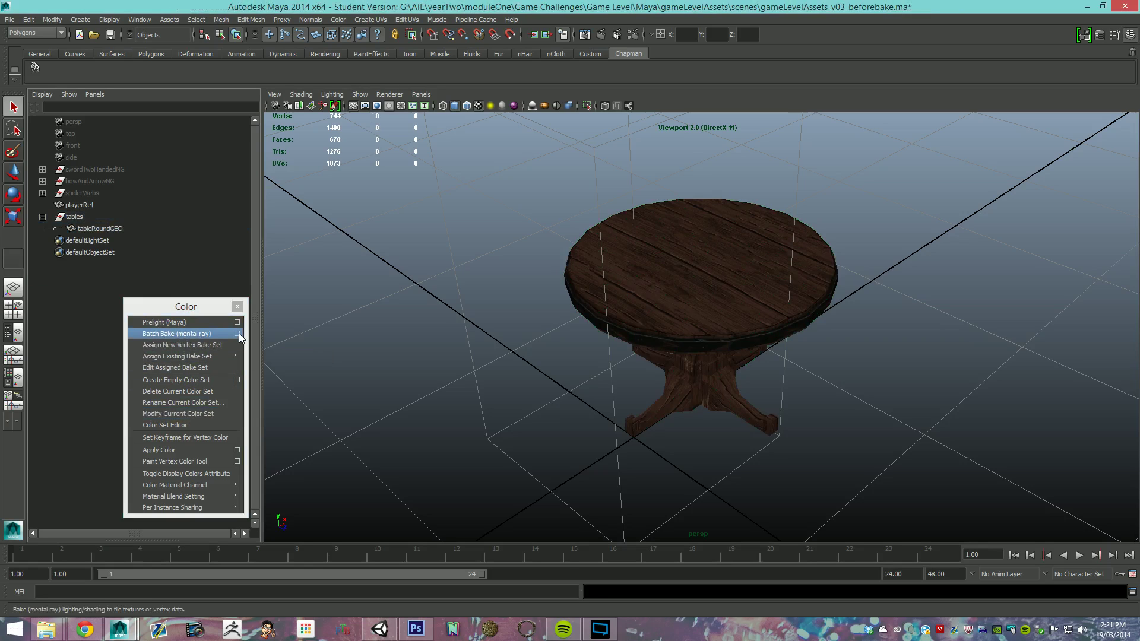
Step: Open the mental ray Batch Bake options for the round table, reset the settings to default, and set Bake to to Vertices
{"action": "left_click", "coordinate": [664, 268]}
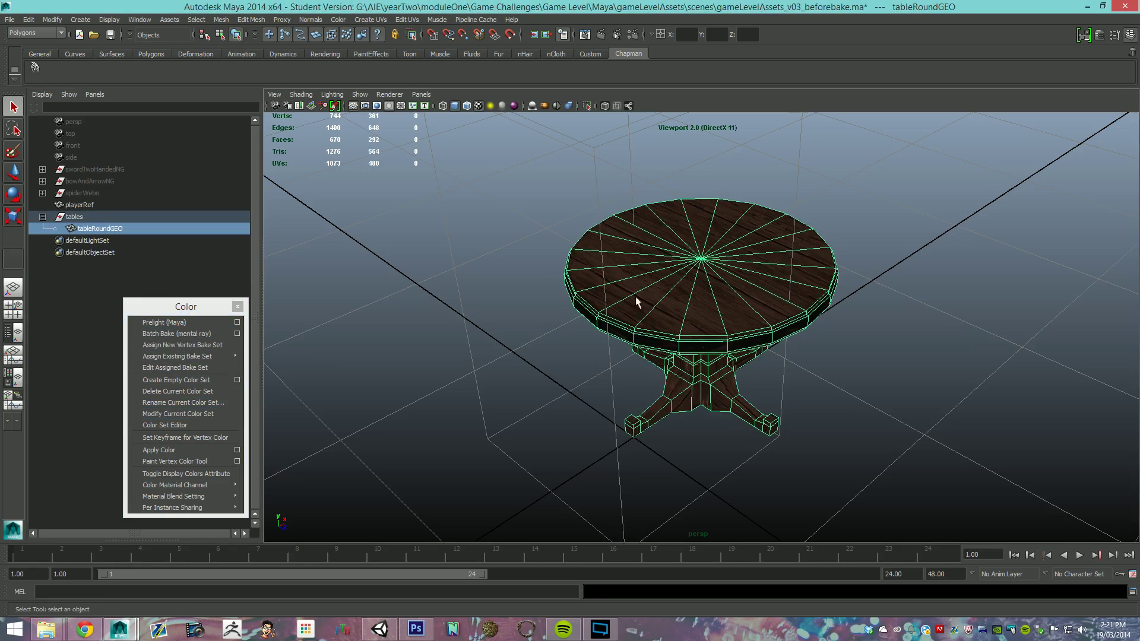
{"action": "left_click", "coordinate": [237, 334]}
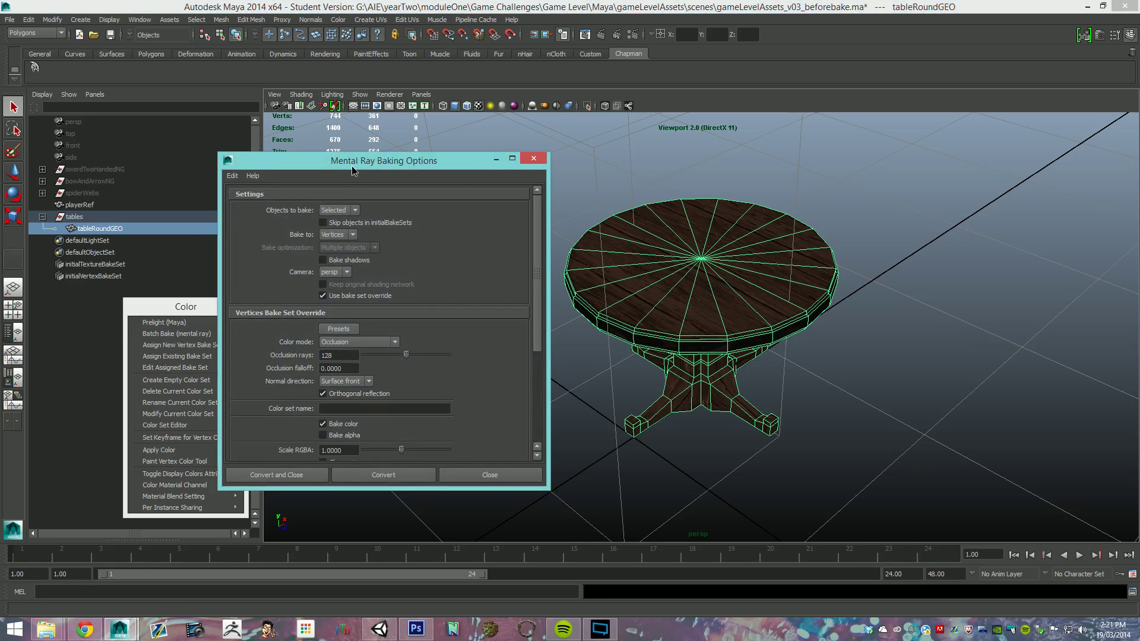
{"action": "left_click_drag", "start_coordinate": [351, 165], "coordinate": [325, 179]}
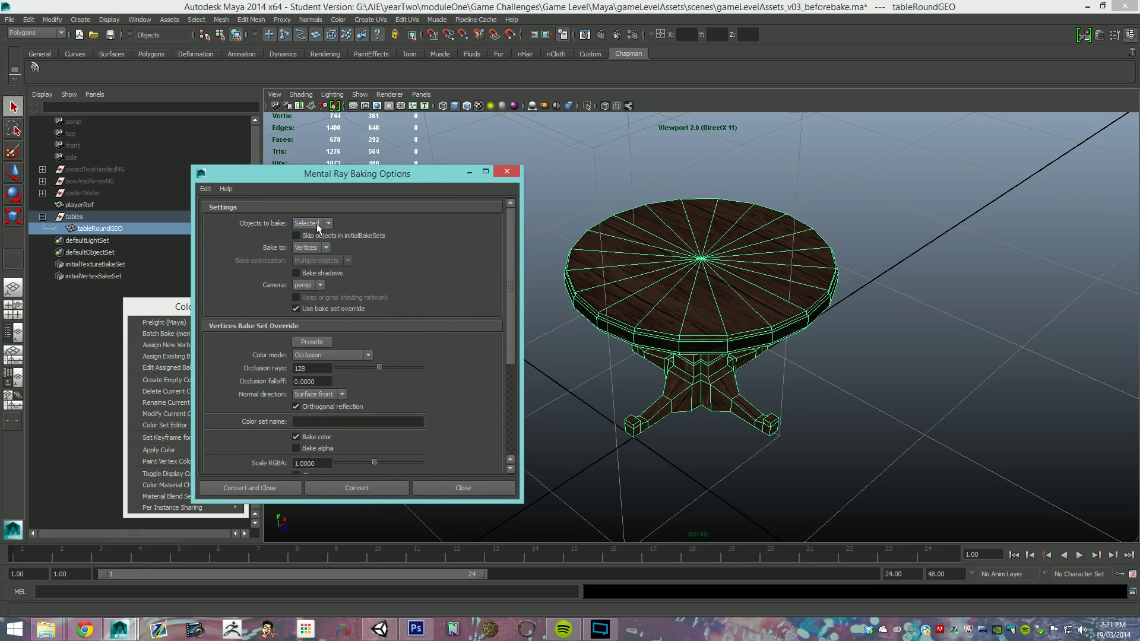
{"action": "left_click", "coordinate": [323, 248]}
{"action": "left_click", "coordinate": [324, 251]}
{"action": "left_click", "coordinate": [302, 310]}
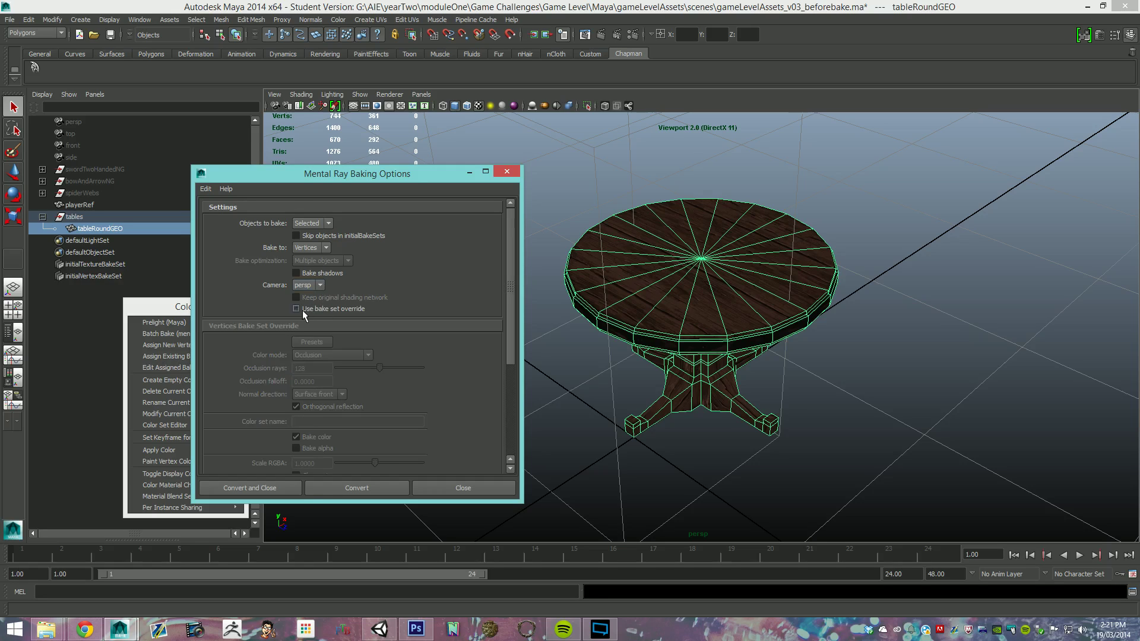
{"action": "left_click", "coordinate": [202, 188]}
{"action": "left_click", "coordinate": [237, 211]}
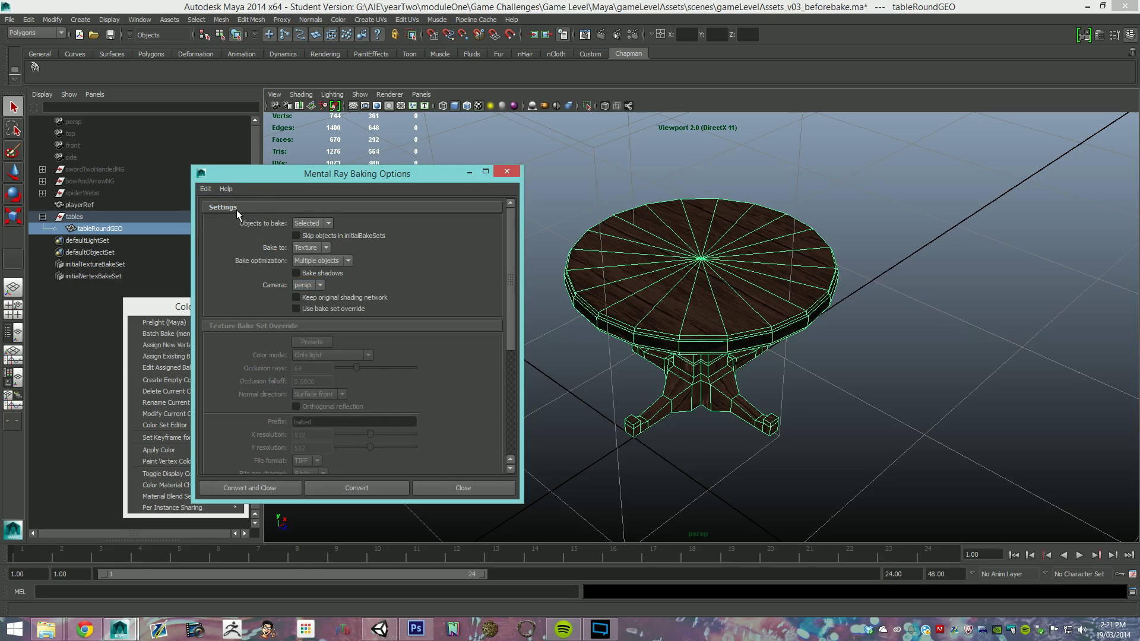
{"action": "left_click", "coordinate": [309, 266]}
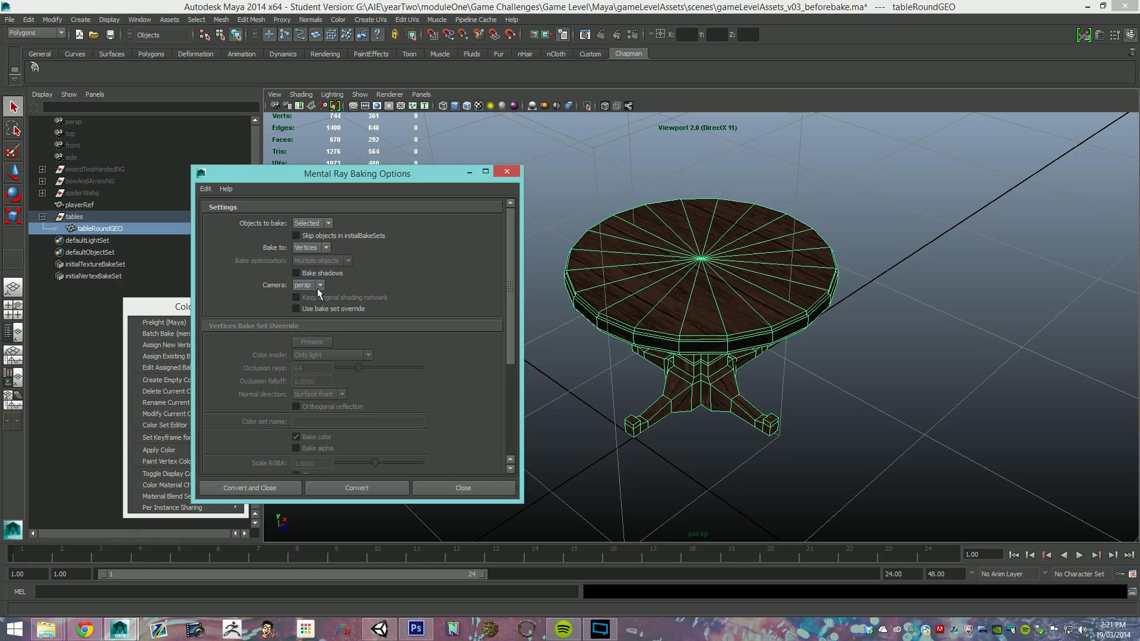
Step: Enable the bake set override with Occlusion color mode and 128 occlusion rays, bake the table's vertex colors, and close the options
{"action": "left_click", "coordinate": [303, 307]}
{"action": "scroll", "coordinate": [381, 353], "scroll_direction": "down", "scroll_amount": 3}
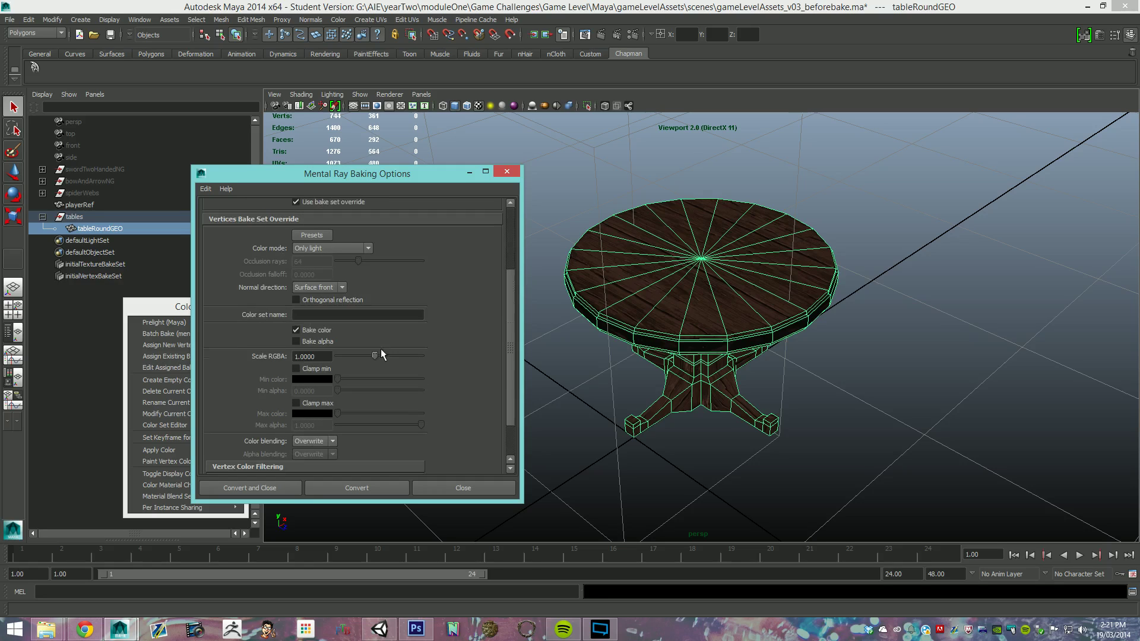
{"action": "left_click", "coordinate": [326, 247]}
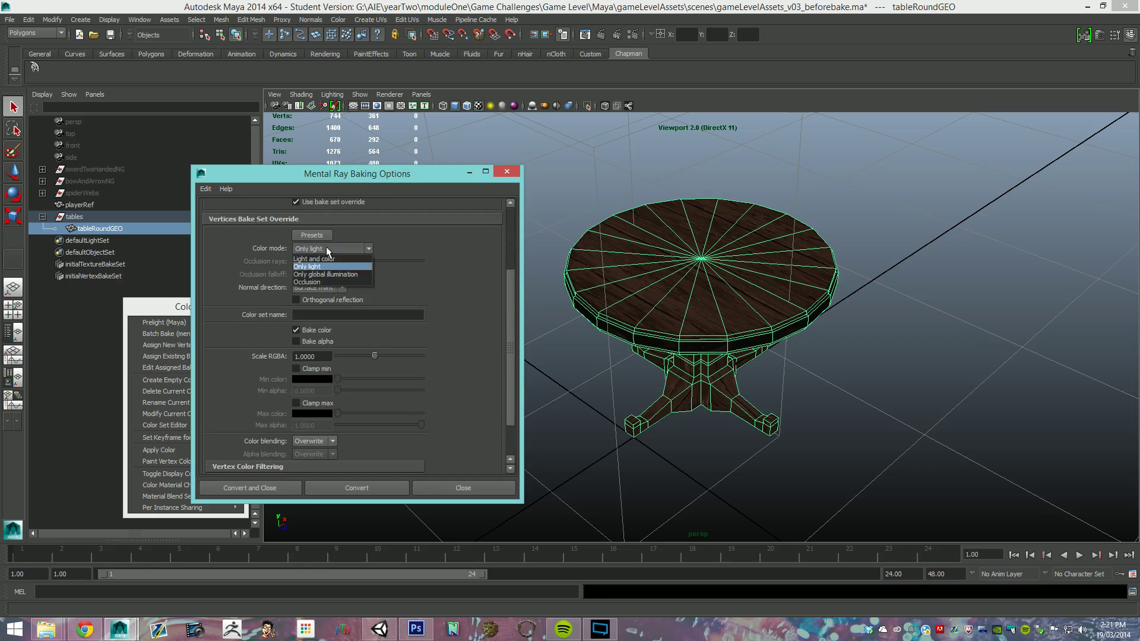
{"action": "left_click", "coordinate": [303, 283]}
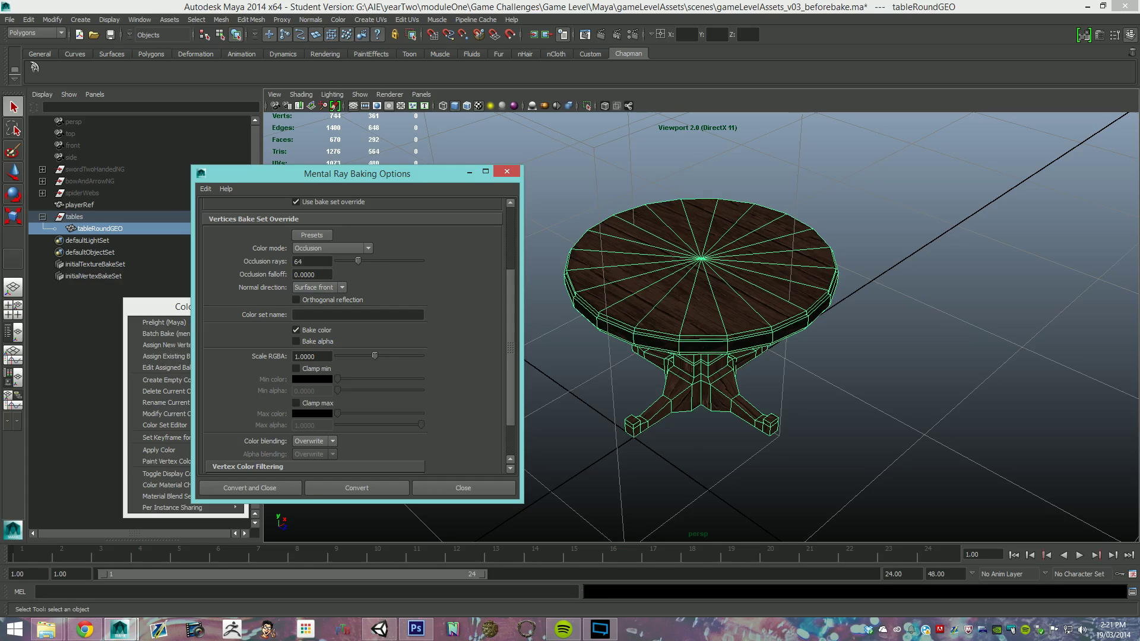
{"action": "left_click_drag", "start_coordinate": [313, 262], "coordinate": [267, 262]}
{"action": "key", "text": "Return"}
{"action": "scroll", "coordinate": [339, 295], "scroll_direction": "down", "scroll_amount": 3}
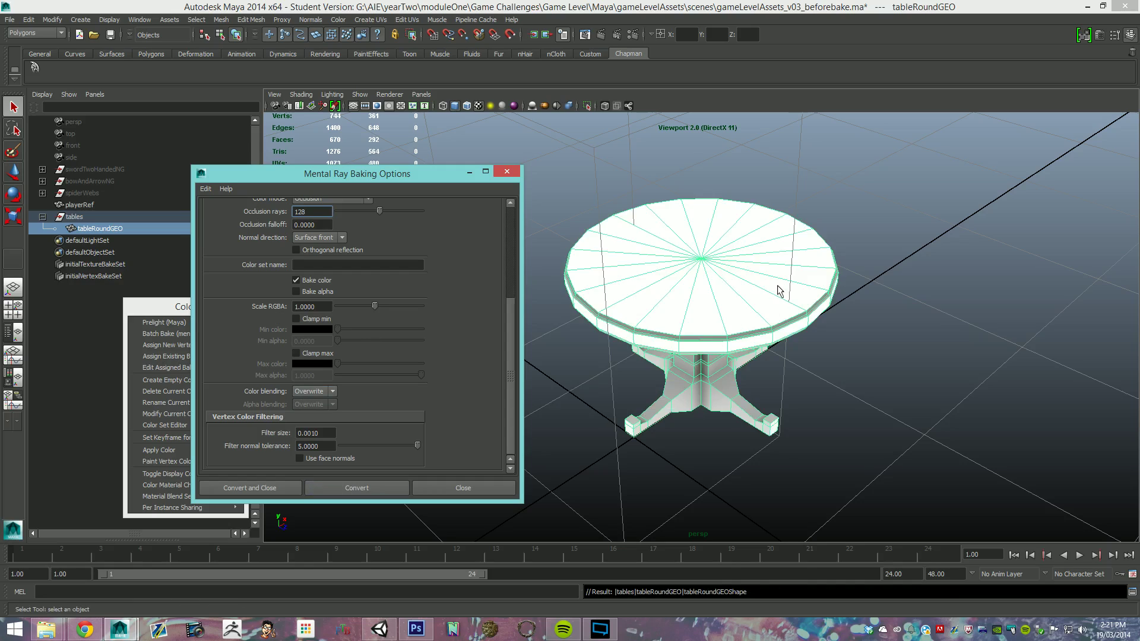
{"action": "left_click", "coordinate": [512, 176]}
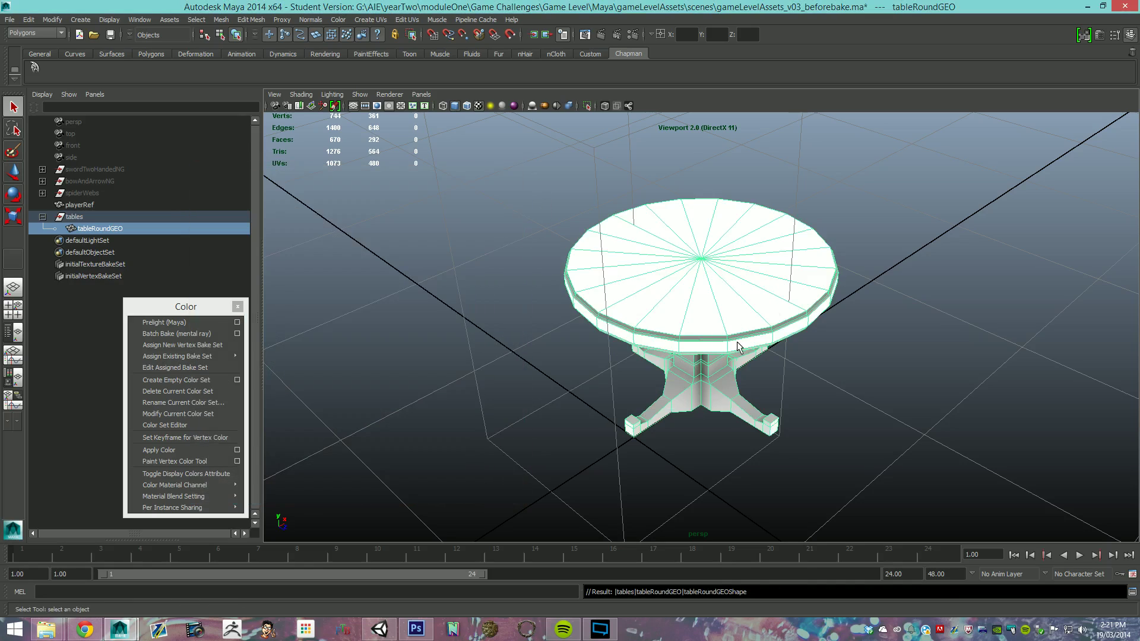
Step: Examine the baked occlusion shading on the table's top, pedestal and legs from several angles
{"action": "left_click_drag", "start_coordinate": [737, 340], "coordinate": [461, 334], "text": "alt"}
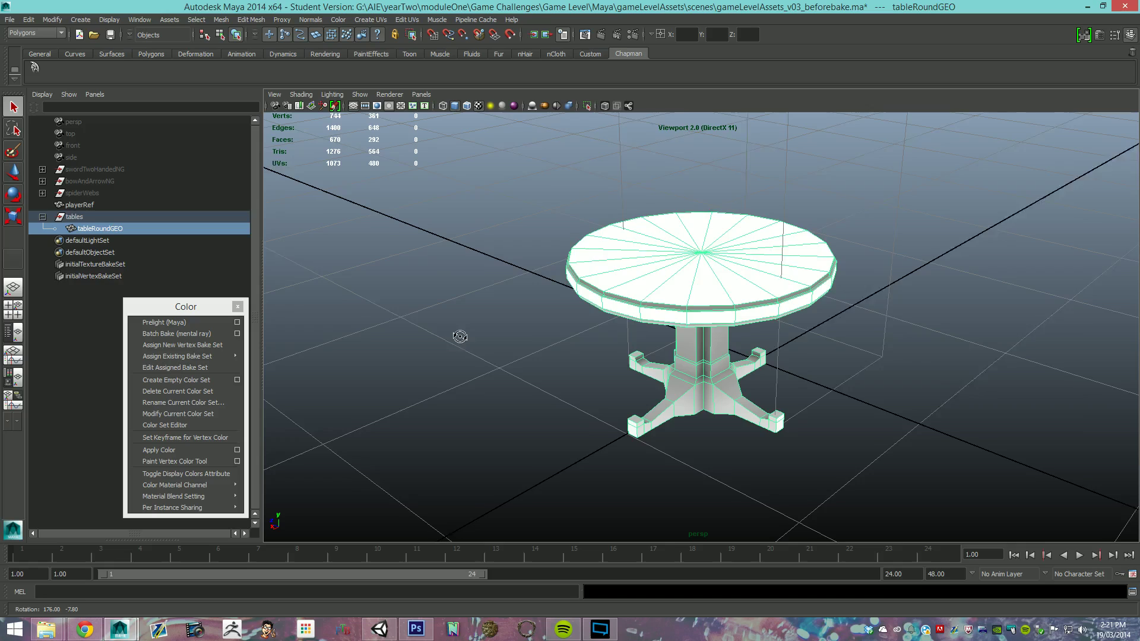
{"action": "left_click", "coordinate": [861, 382]}
{"action": "right_click_drag", "start_coordinate": [596, 379], "coordinate": [837, 445], "text": "alt"}
{"action": "left_click_drag", "start_coordinate": [836, 446], "coordinate": [953, 429], "text": "alt"}
{"action": "right_click_drag", "start_coordinate": [953, 428], "coordinate": [852, 428], "text": "alt"}
{"action": "left_click_drag", "start_coordinate": [852, 427], "coordinate": [738, 329], "text": "alt"}
{"action": "left_click", "coordinate": [737, 329]}
{"action": "right_click_drag", "start_coordinate": [738, 329], "coordinate": [814, 331], "text": "alt"}
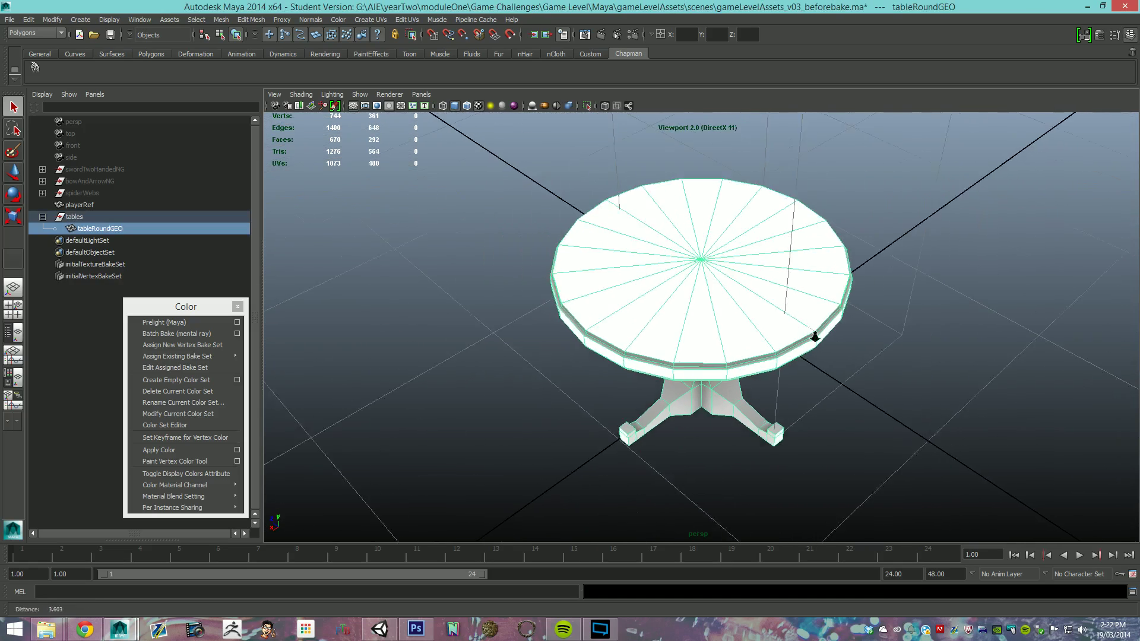
{"action": "left_click_drag", "start_coordinate": [815, 331], "coordinate": [815, 350], "text": "alt"}
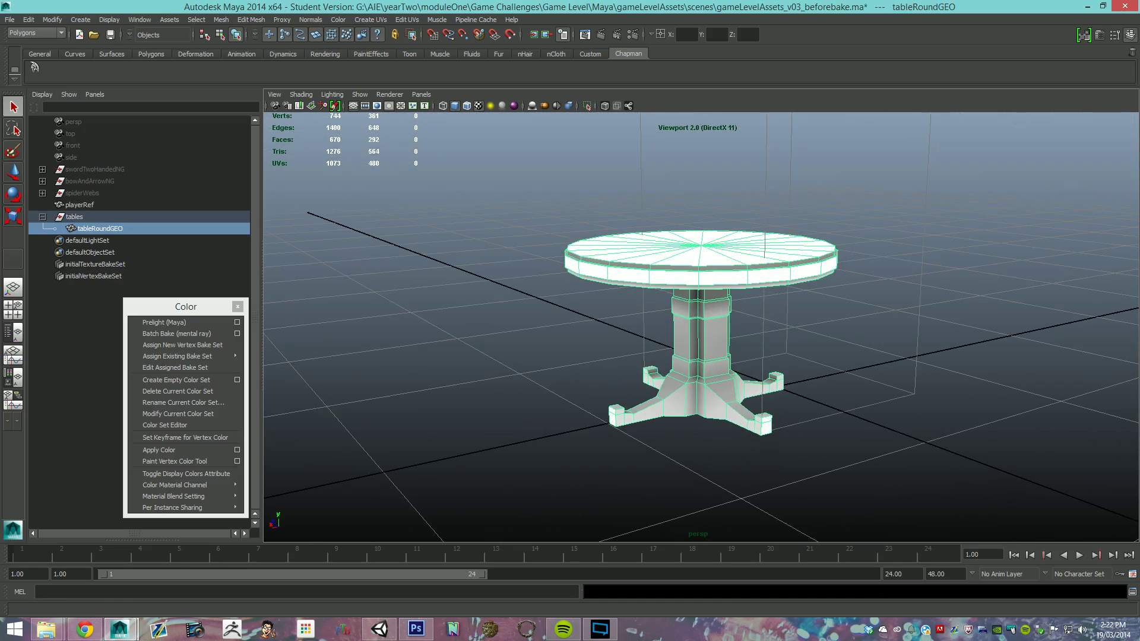
Step: Assign the tableRoundMAT material to the round table through Hypershade, and clear the Hypershade window from the viewport
{"action": "key", "text": "shift+t"}
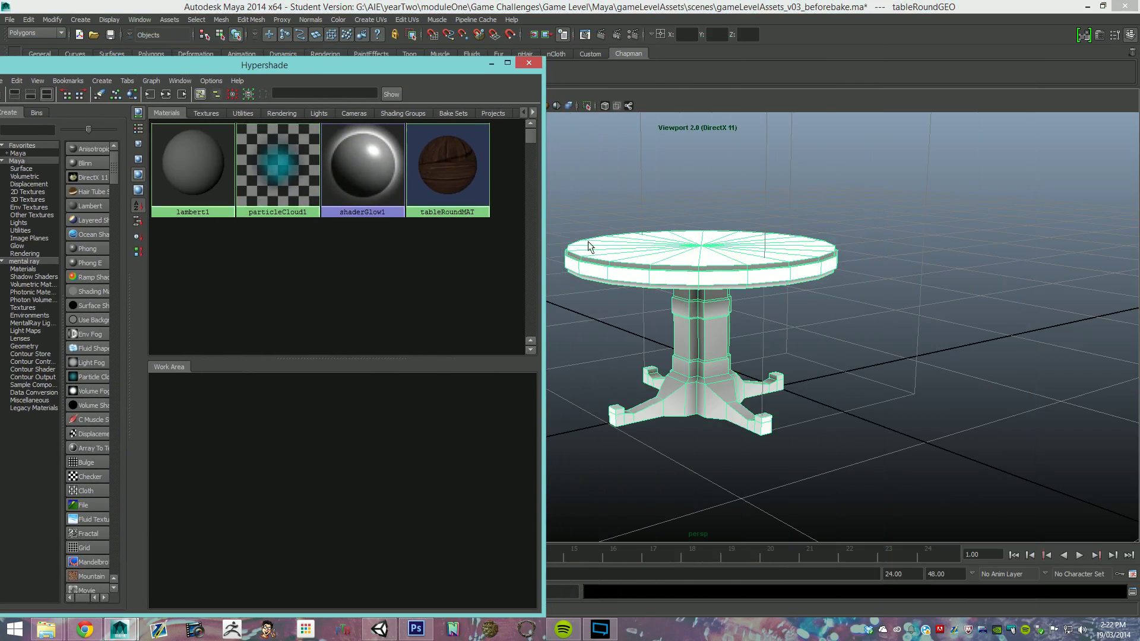
{"action": "right_click_drag", "start_coordinate": [469, 165], "coordinate": [467, 143]}
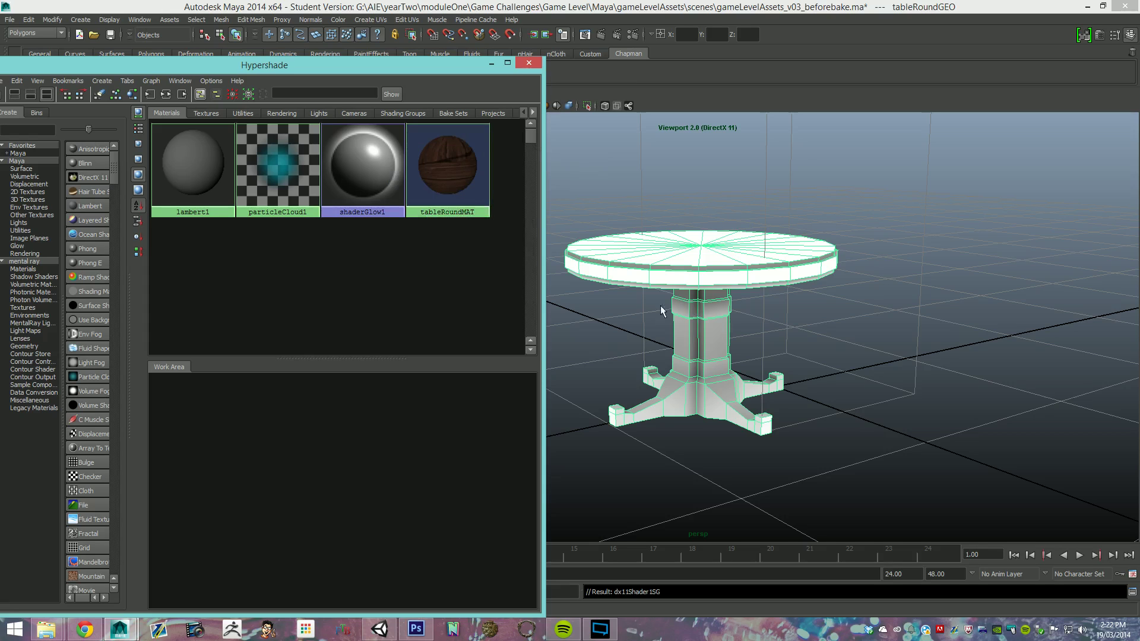
{"action": "left_click_drag", "start_coordinate": [885, 320], "coordinate": [885, 362], "text": "alt"}
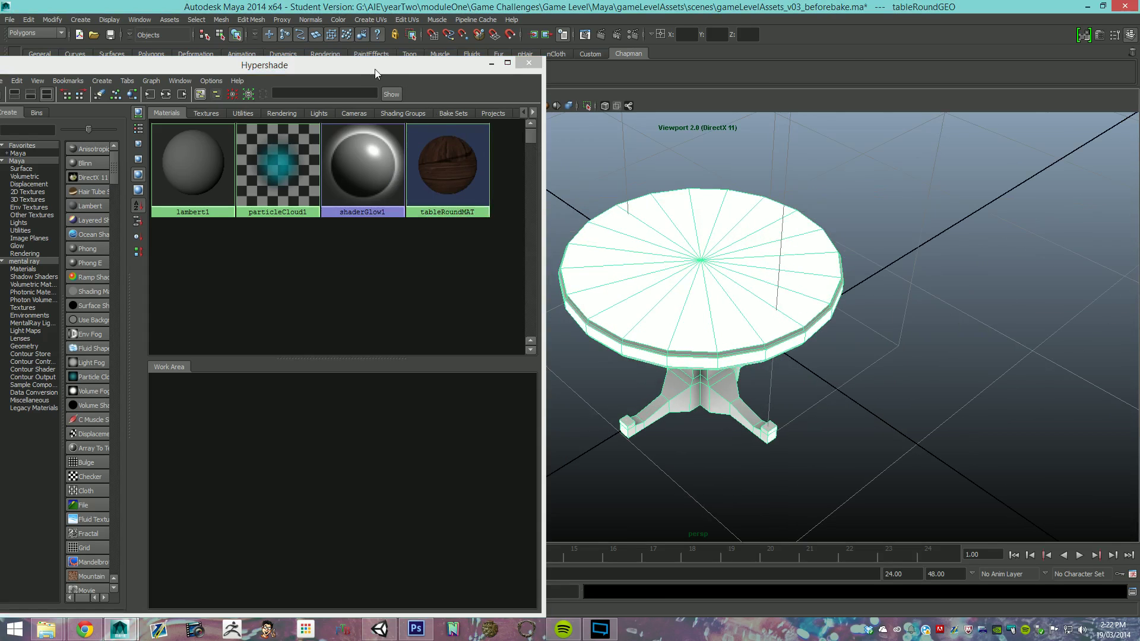
{"action": "left_click_drag", "start_coordinate": [369, 65], "coordinate": [1139, 81]}
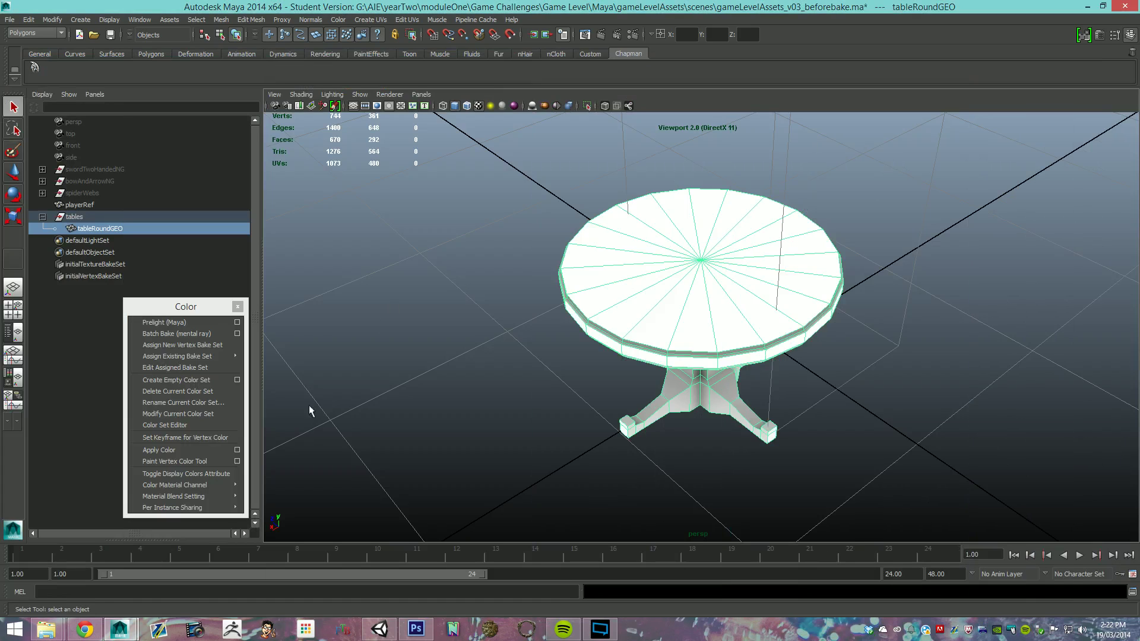
Step: Set the table's Color Material Channel to Diffuse, deselect the table and check its wood texture from several angles
{"action": "left_click_drag", "start_coordinate": [183, 312], "coordinate": [180, 288]}
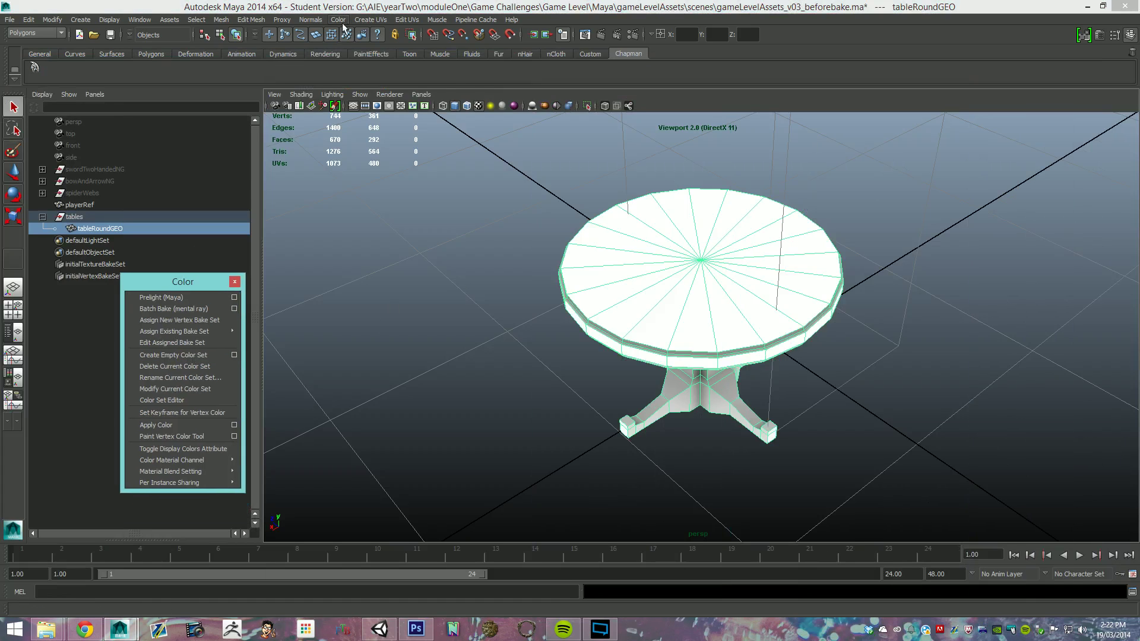
{"action": "left_click", "coordinate": [195, 276]}
{"action": "mouse_move", "coordinate": [178, 462]}
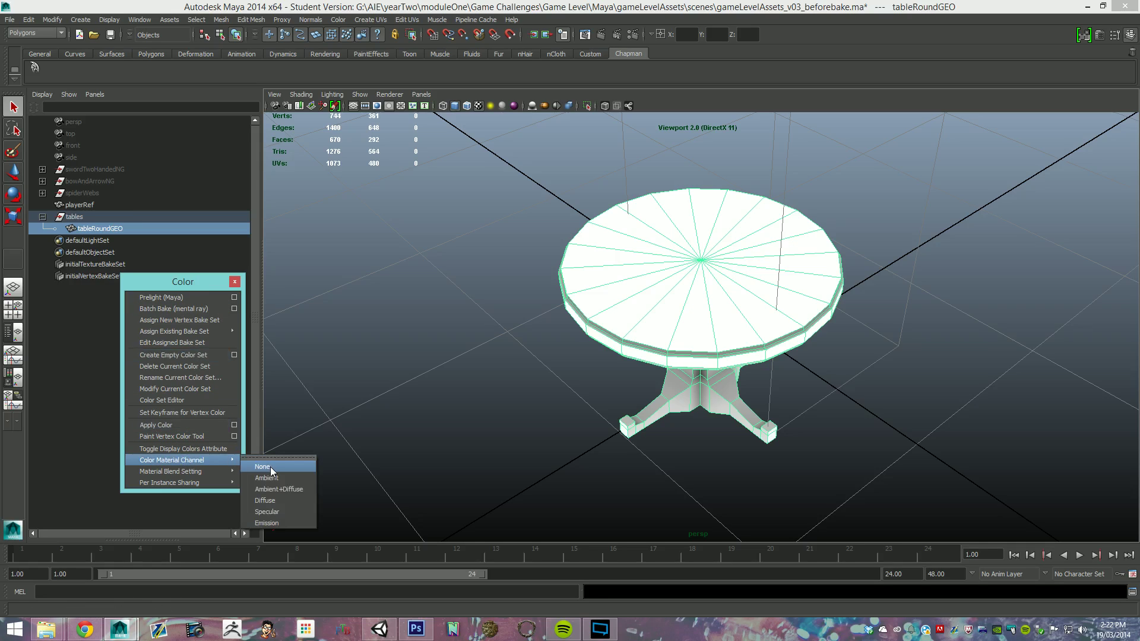
{"action": "left_click", "coordinate": [279, 500]}
{"action": "left_click", "coordinate": [592, 356]}
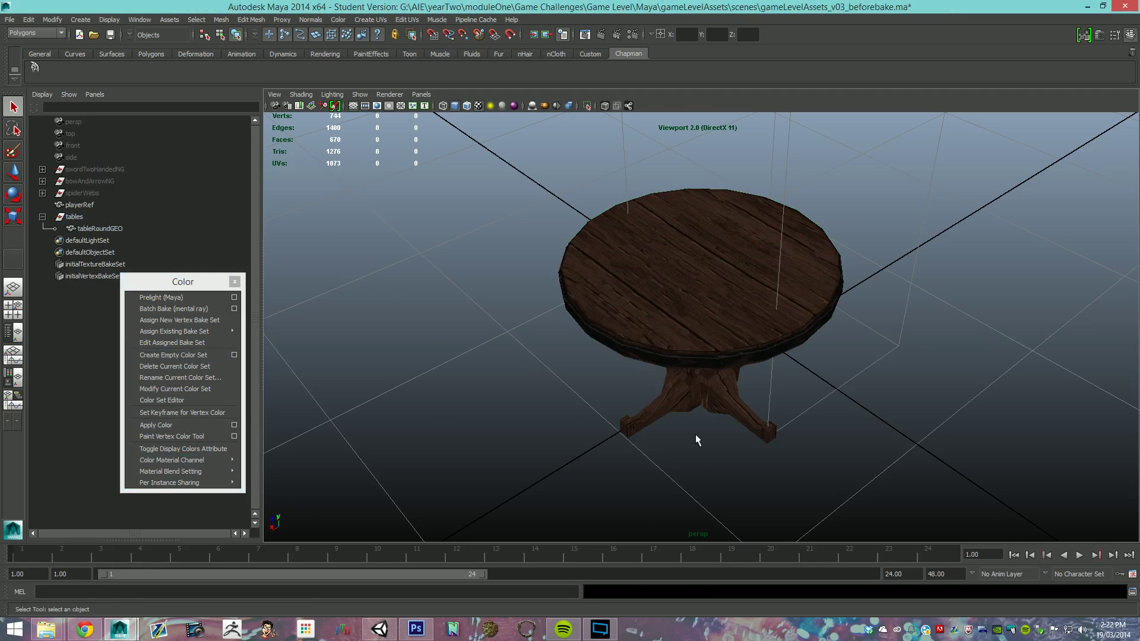
{"action": "left_click_drag", "start_coordinate": [696, 433], "coordinate": [743, 356], "text": "alt"}
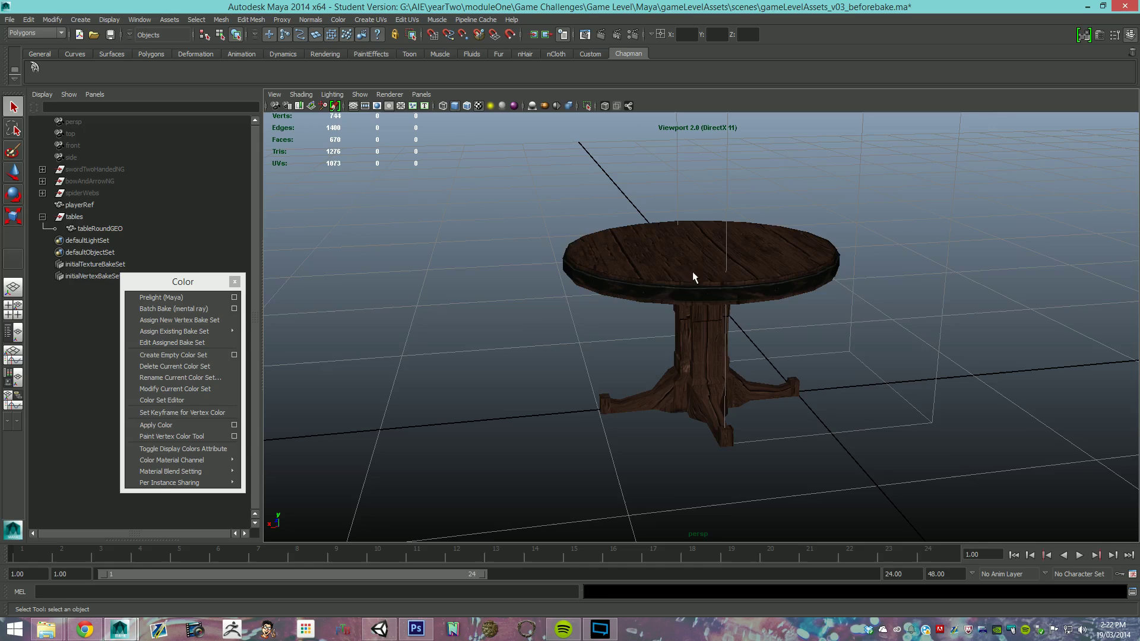
{"action": "left_click_drag", "start_coordinate": [693, 273], "coordinate": [547, 355], "text": "alt"}
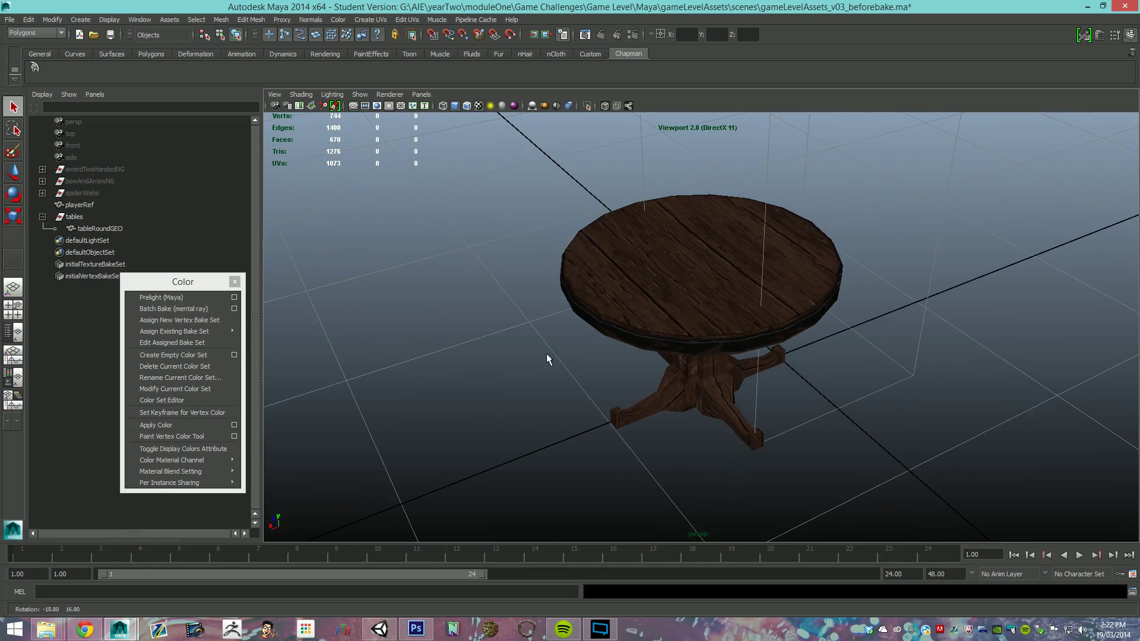
Step: Close the floating Color menu and select all vertices of the round table in component mode
{"action": "left_click", "coordinate": [234, 281]}
{"action": "left_click", "coordinate": [726, 293]}
{"action": "left_click_drag", "start_coordinate": [726, 293], "coordinate": [791, 152], "text": "alt"}
{"action": "key", "text": "F8"}
{"action": "left_click_drag", "start_coordinate": [493, 148], "coordinate": [894, 486]}
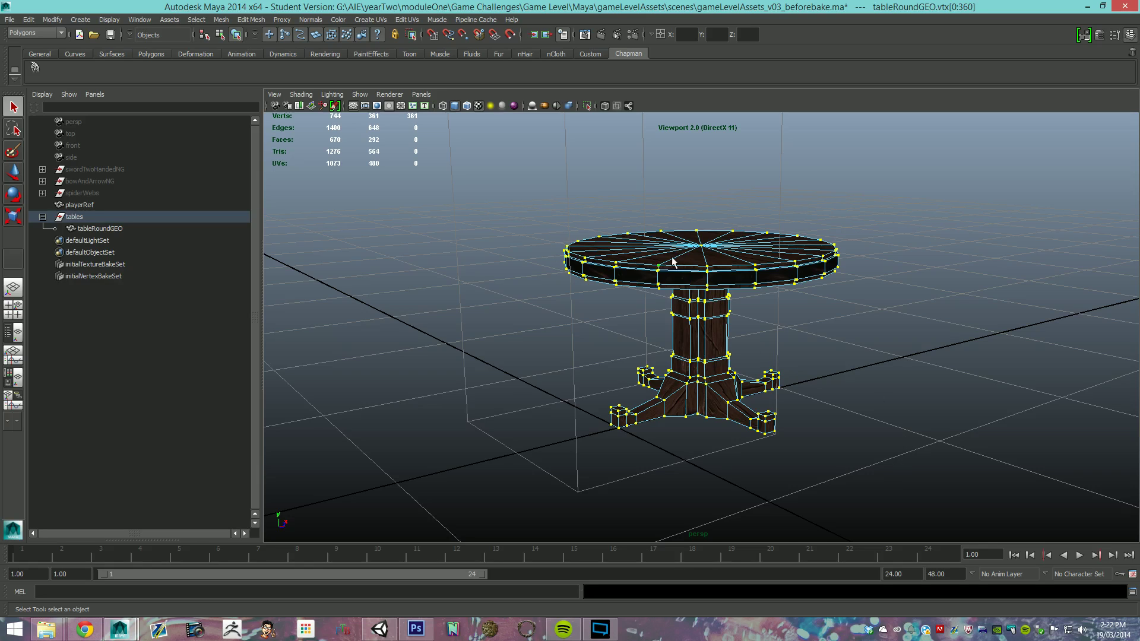
Step: Switch to Unity, add the tableRoundFBX model to the scene hierarchy and reset its transform
{"action": "left_click", "coordinate": [1089, 8]}
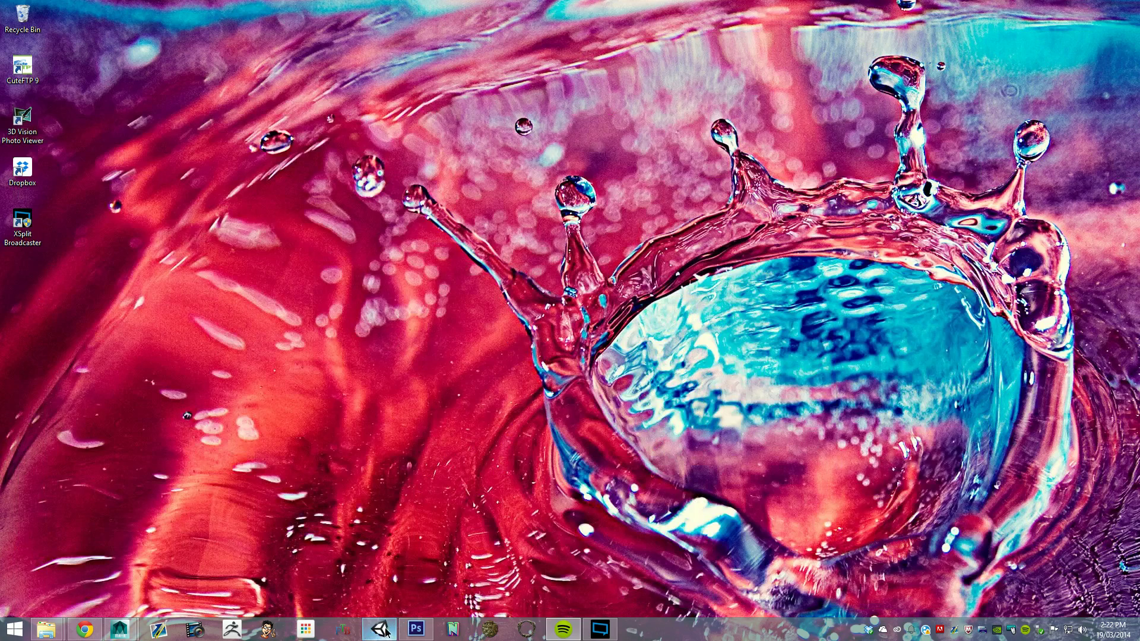
{"action": "left_click", "coordinate": [383, 630]}
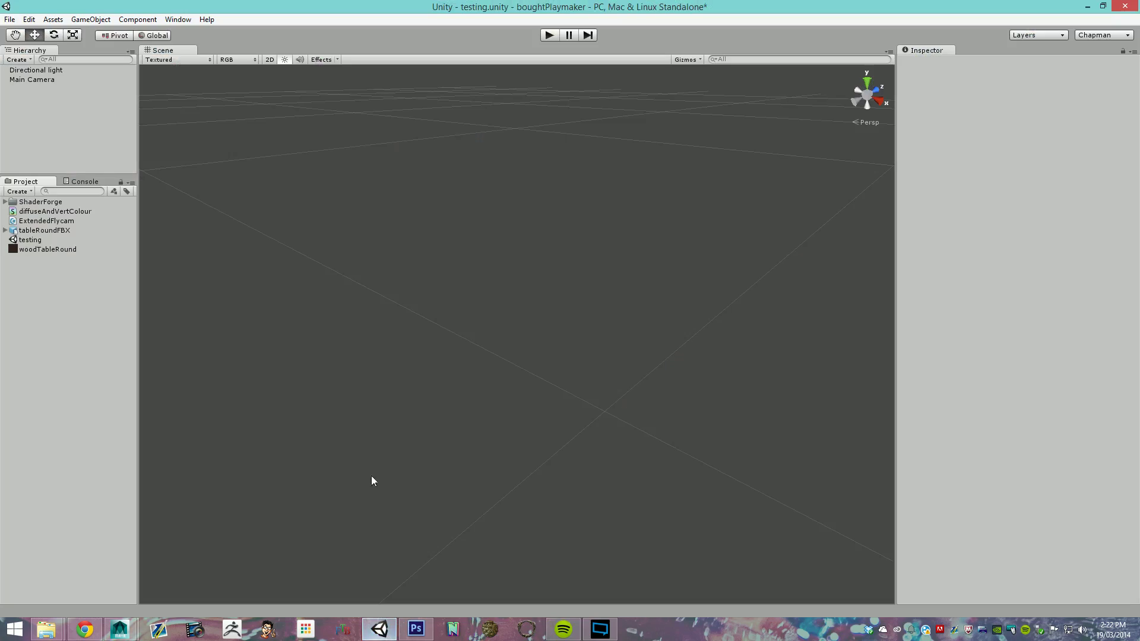
{"action": "left_click", "coordinate": [37, 231]}
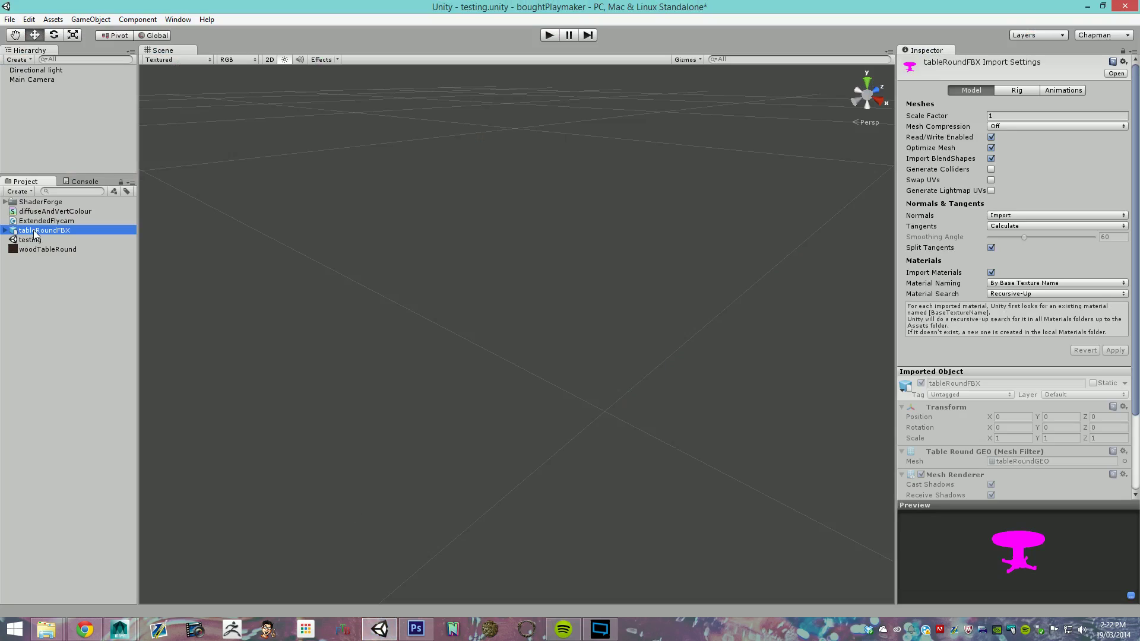
{"action": "left_click_drag", "start_coordinate": [34, 235], "coordinate": [34, 145]}
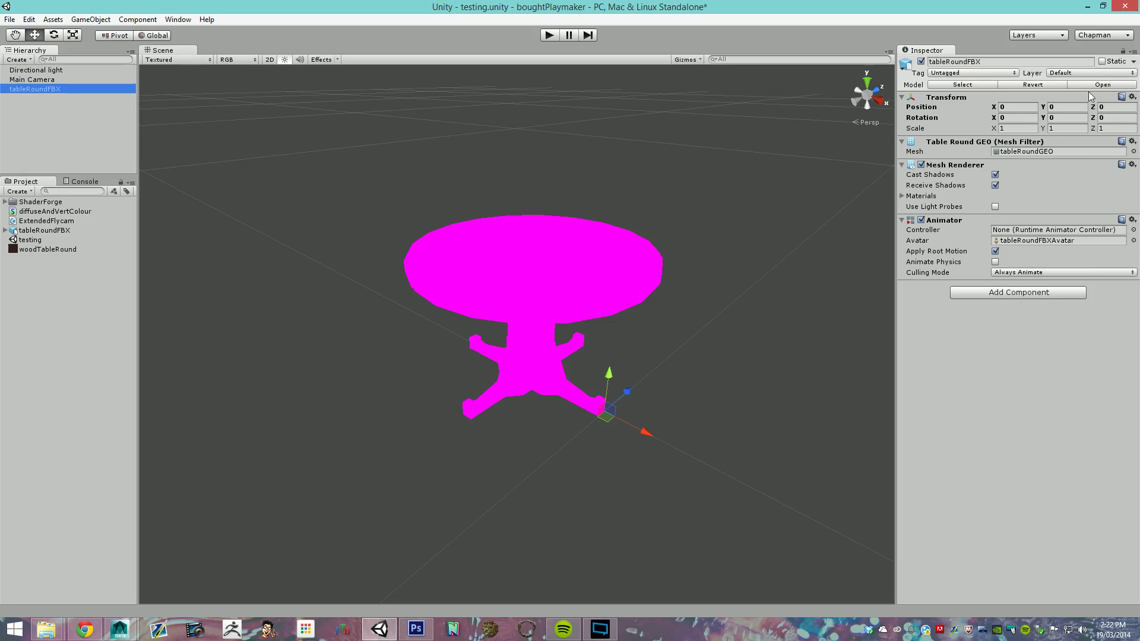
{"action": "left_click", "coordinate": [1132, 96]}
{"action": "left_click", "coordinate": [1027, 113]}
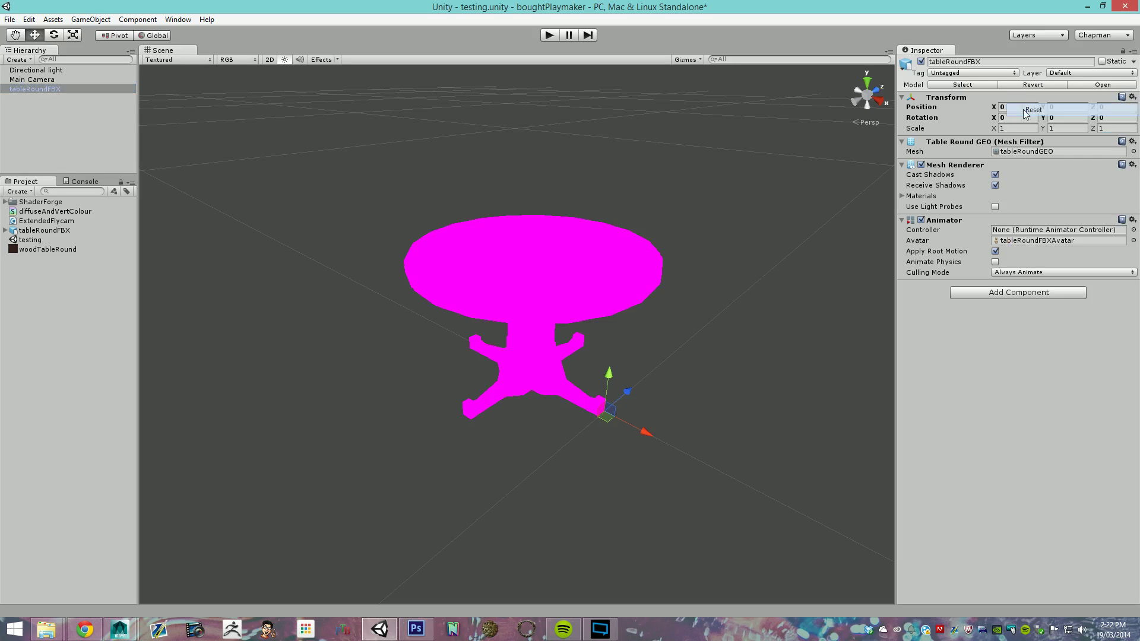
{"action": "left_click", "coordinate": [22, 90]}
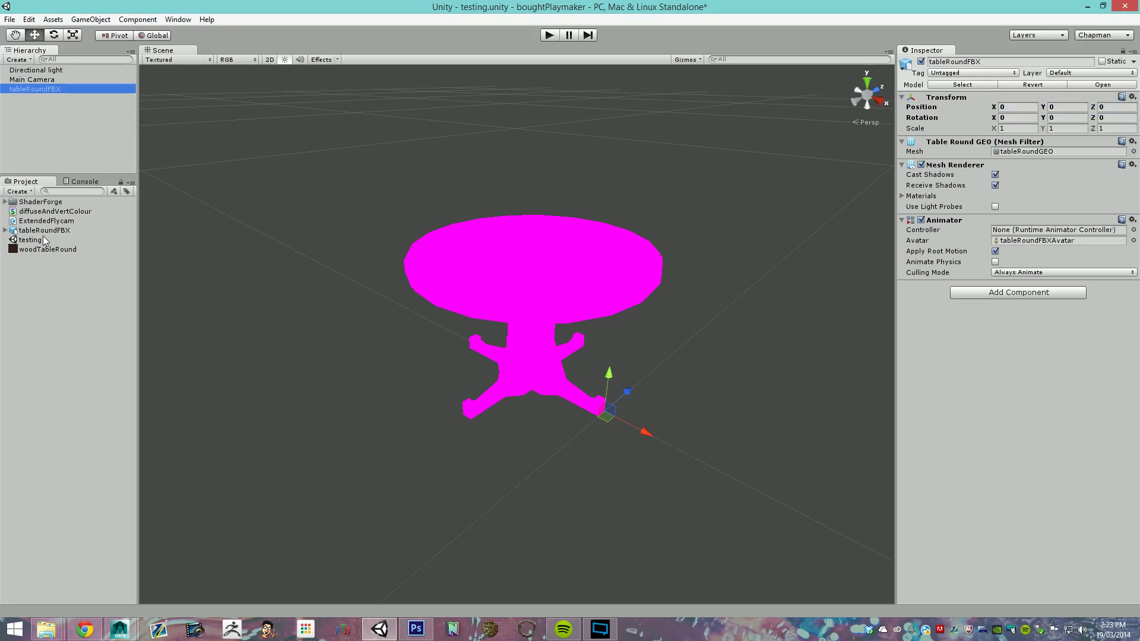
Step: Create a new material in the project and name it tableRoundMAT
{"action": "right_click", "coordinate": [32, 271]}
{"action": "mouse_move", "coordinate": [104, 284]}
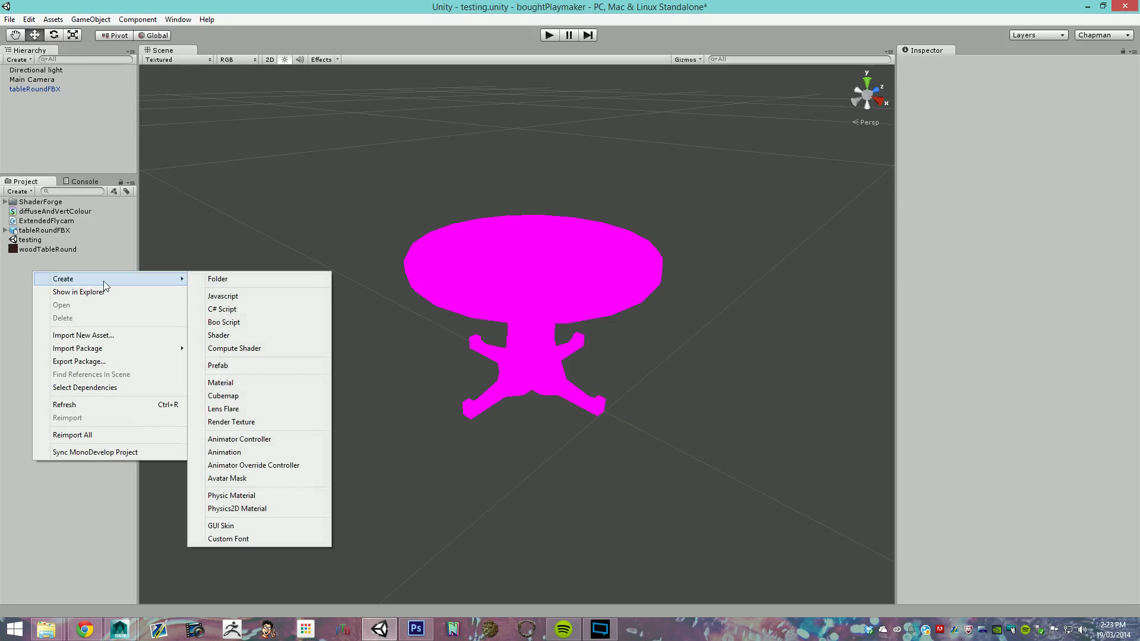
{"action": "left_click", "coordinate": [244, 383]}
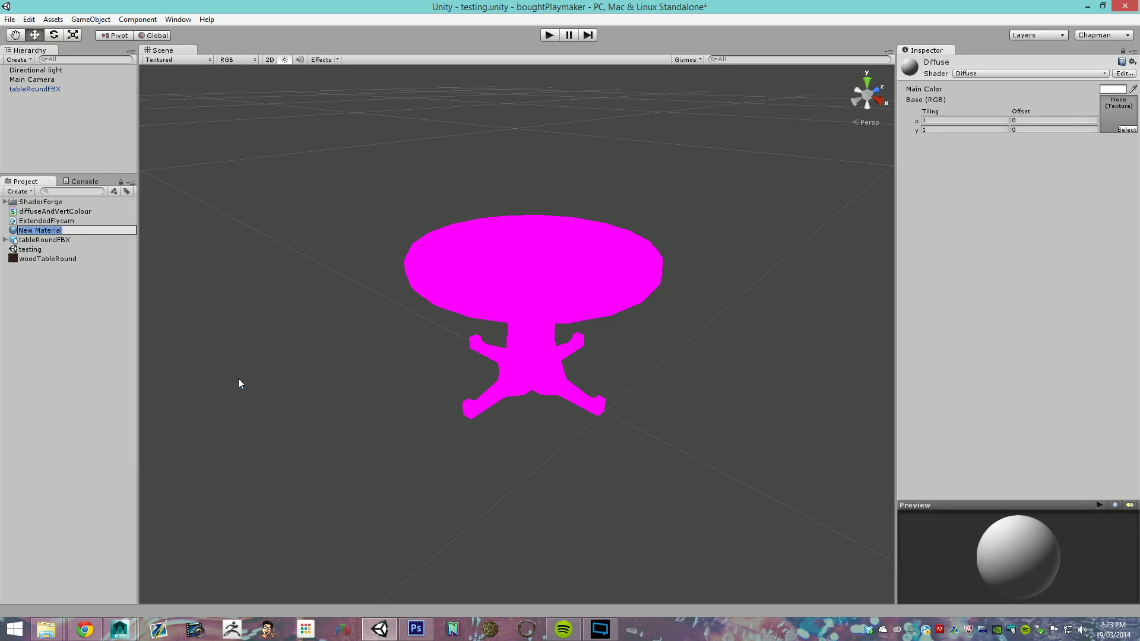
{"action": "type", "text": "tbale"}
{"action": "key", "text": "BackSpace"}
{"action": "key", "text": "BackSpace"}
{"action": "key", "text": "BackSpace"}
{"action": "key", "text": "BackSpace"}
{"action": "type", "text": "ableR"}
{"action": "type", "text": "AT"}
{"action": "key", "text": "Return"}
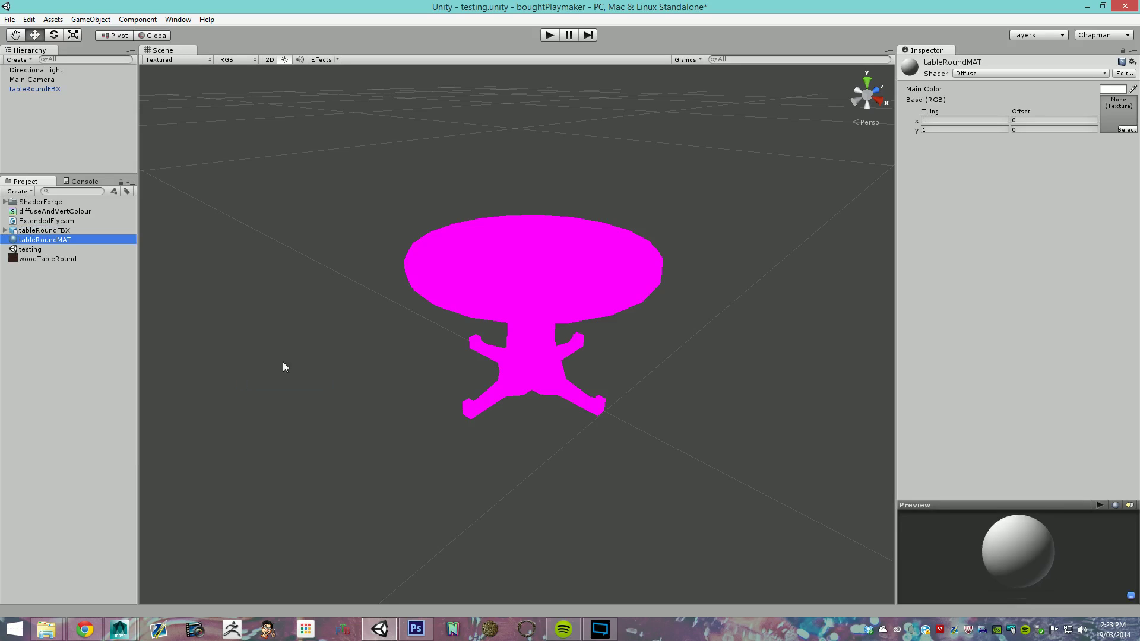
Step: Apply the tableRoundMAT material to the table in the scene and view it from another side
{"action": "left_click_drag", "start_coordinate": [35, 240], "coordinate": [812, 354]}
{"action": "scroll", "coordinate": [700, 364], "scroll_direction": "up", "scroll_amount": 5}
{"action": "left_click_drag", "start_coordinate": [700, 364], "coordinate": [441, 387], "text": "alt"}
{"action": "scroll", "coordinate": [594, 348], "scroll_direction": "down", "scroll_amount": 10}
{"action": "scroll", "coordinate": [279, 344], "scroll_direction": "up", "scroll_amount": 5}
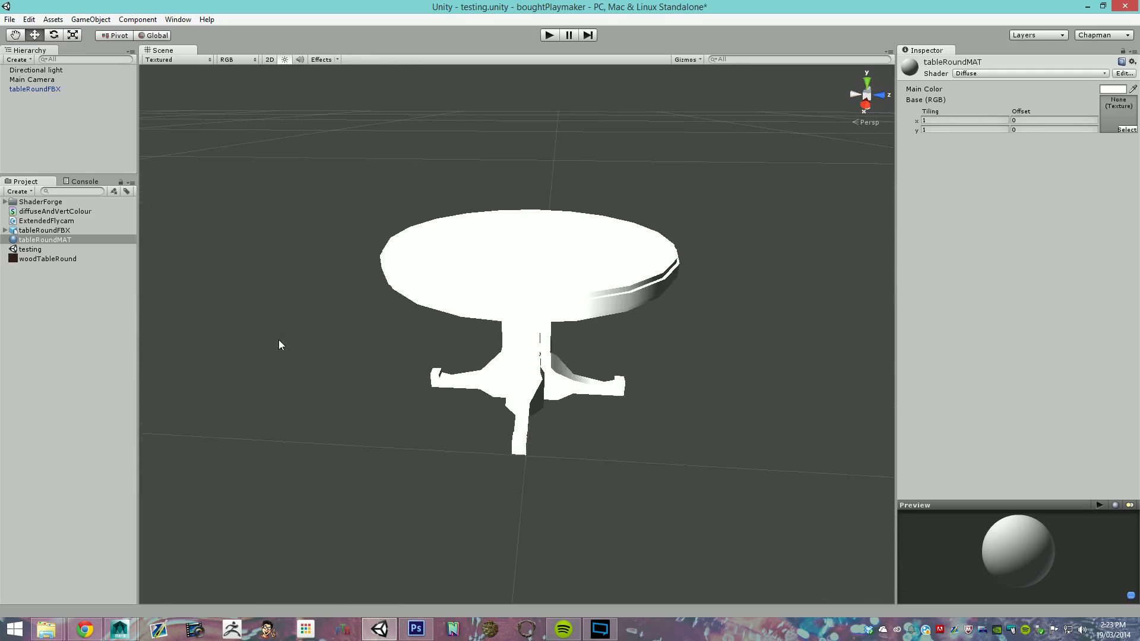
Step: Assign the diffuseAndVertColour shader to the tableRoundMAT material and view the shaded table from the front
{"action": "left_click", "coordinate": [39, 212]}
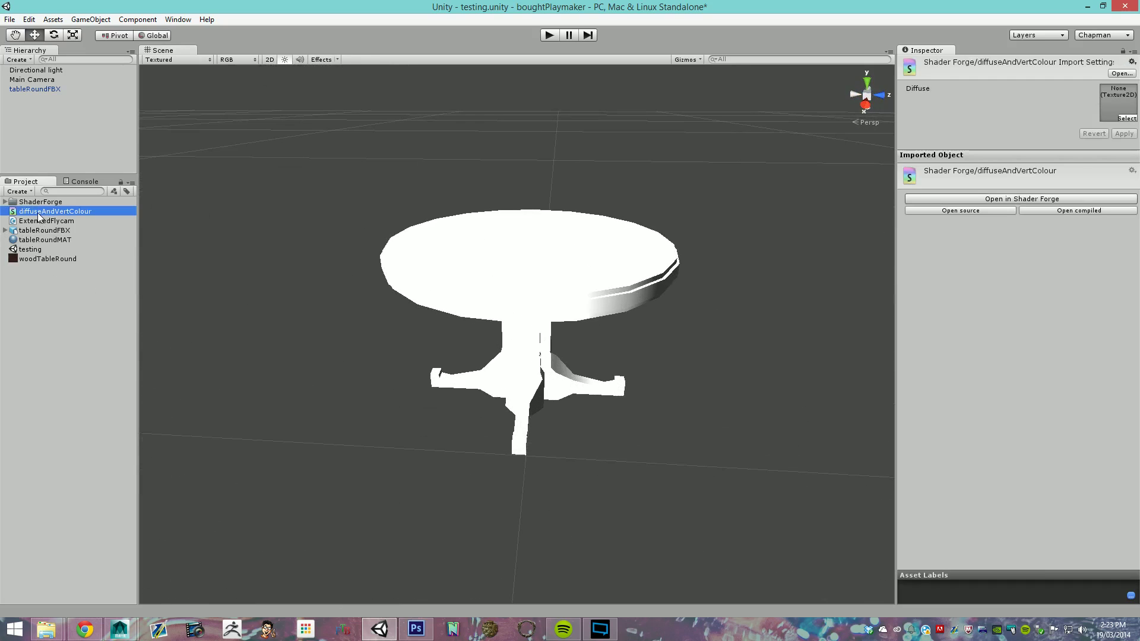
{"action": "left_click_drag", "start_coordinate": [39, 217], "coordinate": [36, 245]}
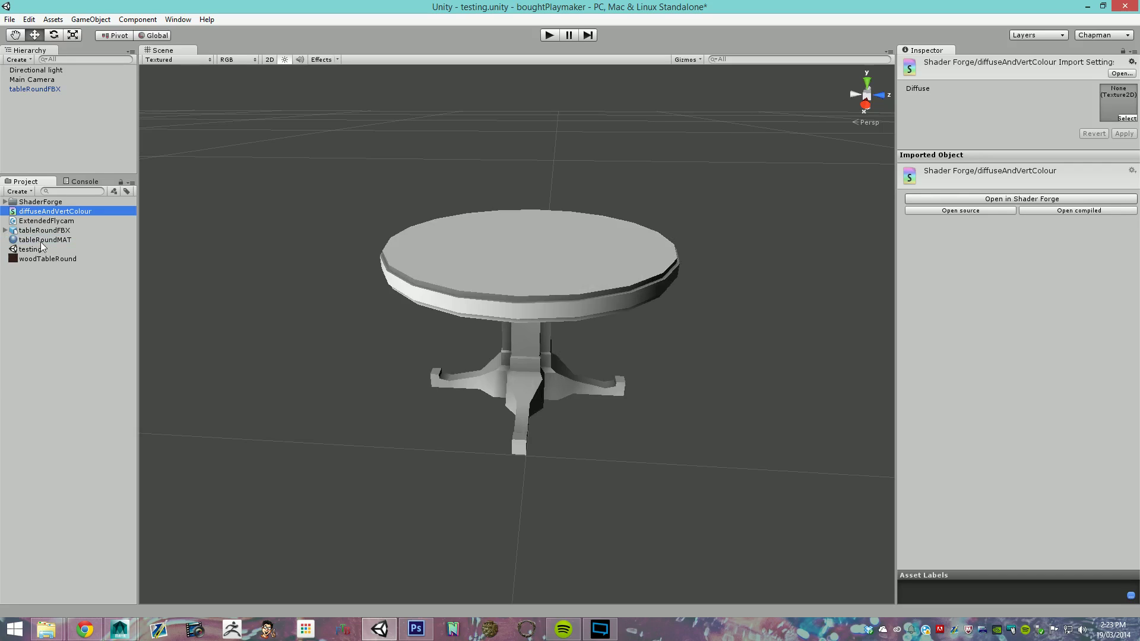
{"action": "left_click_drag", "start_coordinate": [582, 383], "coordinate": [374, 347], "text": "alt"}
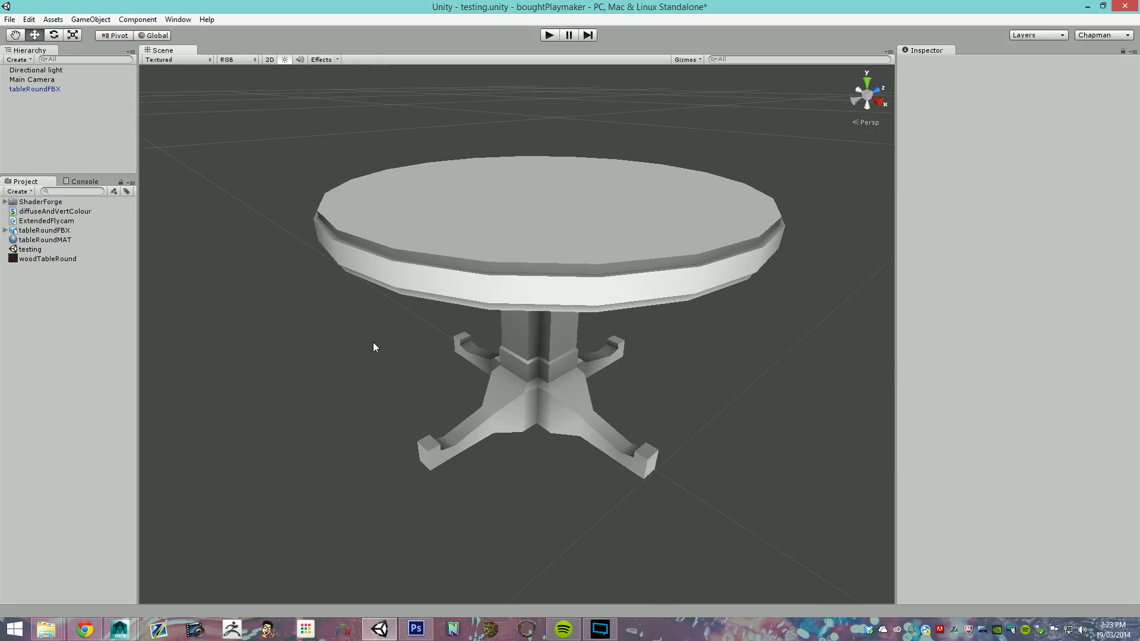
Step: Open the diffuseAndVertColour shader in Shader Forge and move the Multiply node level with the Main node's Diffuse input
{"action": "left_click", "coordinate": [53, 213]}
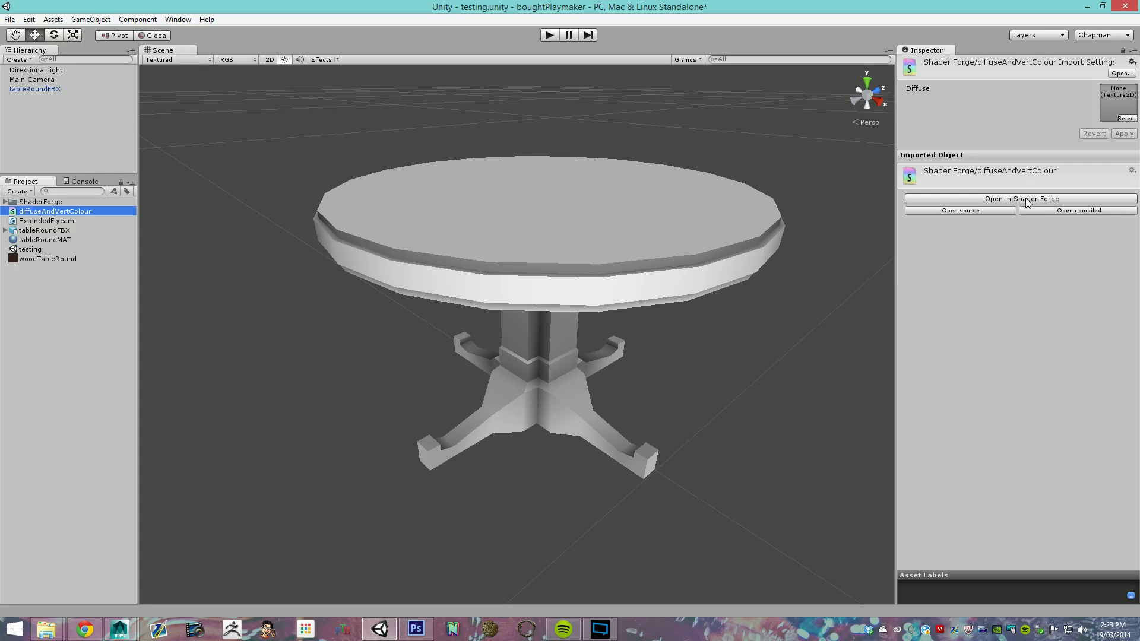
{"action": "left_click", "coordinate": [178, 20]}
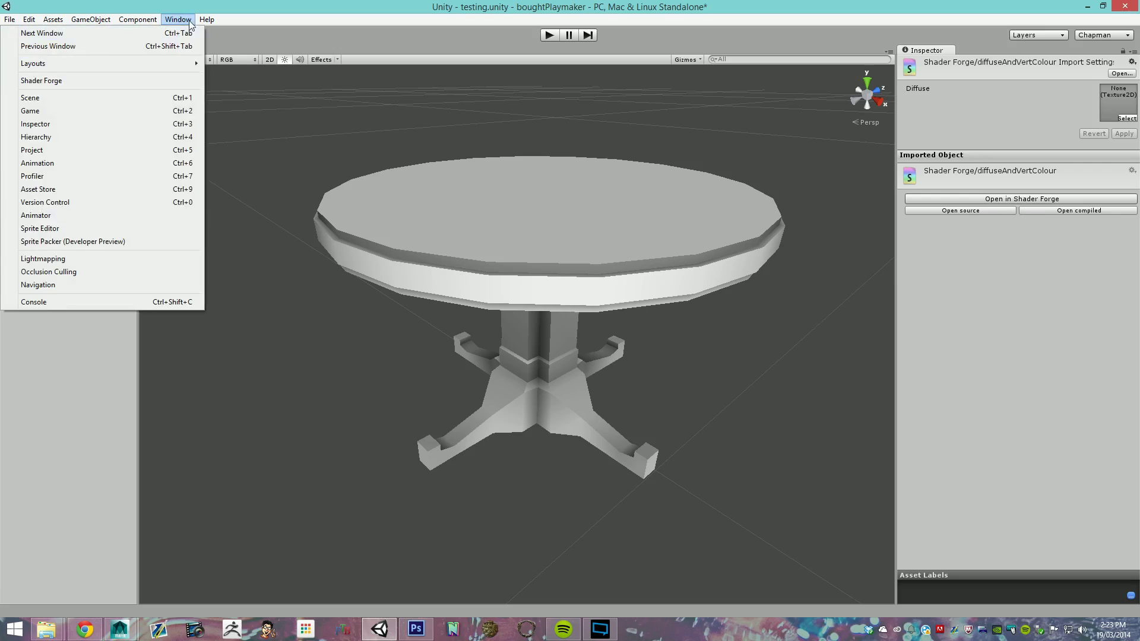
{"action": "left_click", "coordinate": [192, 23]}
{"action": "left_click", "coordinate": [1019, 200]}
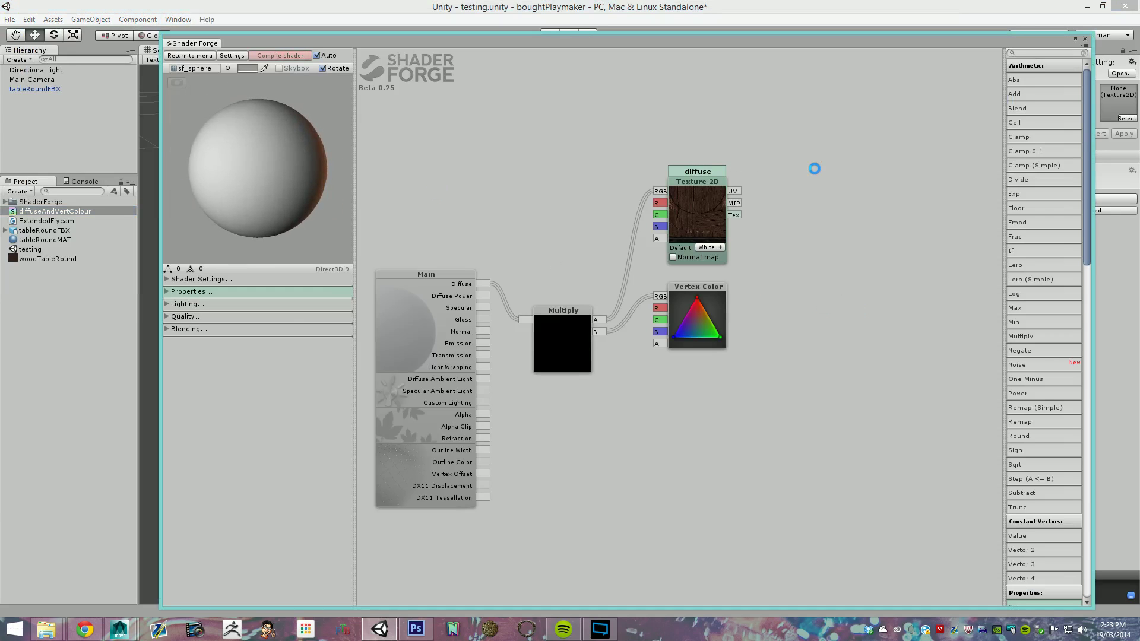
{"action": "left_click", "coordinate": [567, 321]}
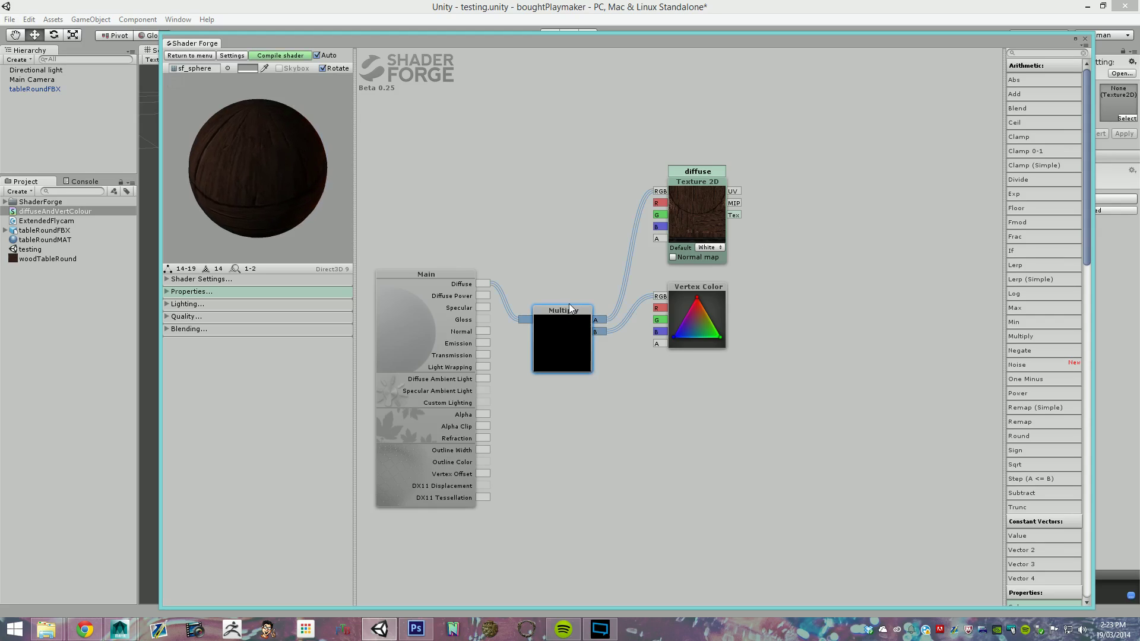
{"action": "left_click_drag", "start_coordinate": [558, 321], "coordinate": [558, 288]}
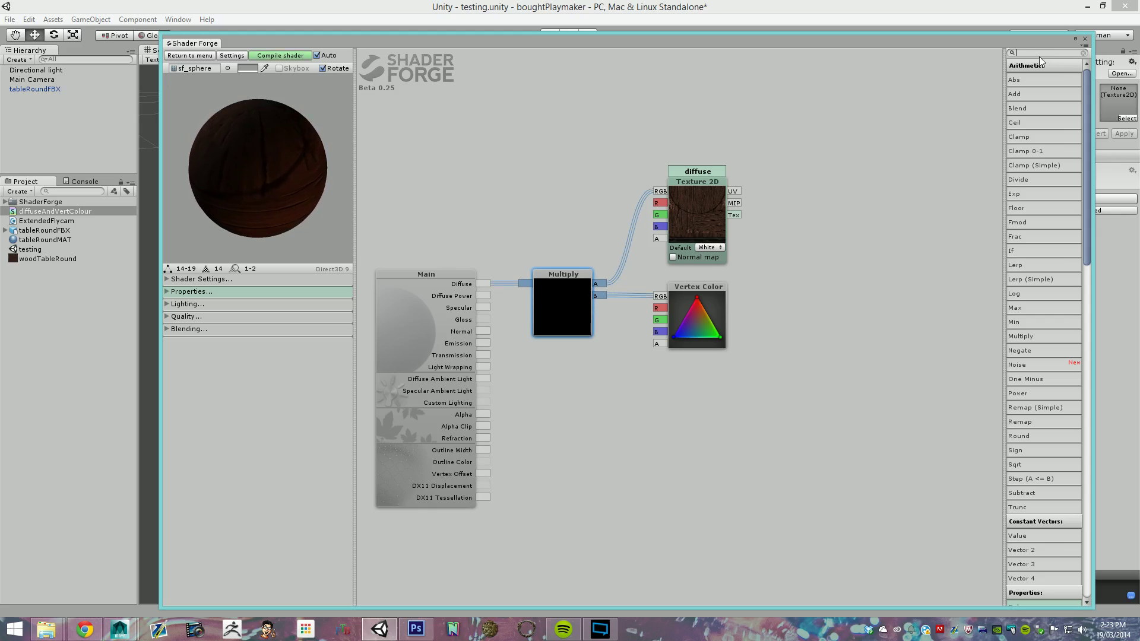
Step: Search the node list for "vert", add a second Vertex Color node to the graph, and clear the search
{"action": "type", "text": "vete"}
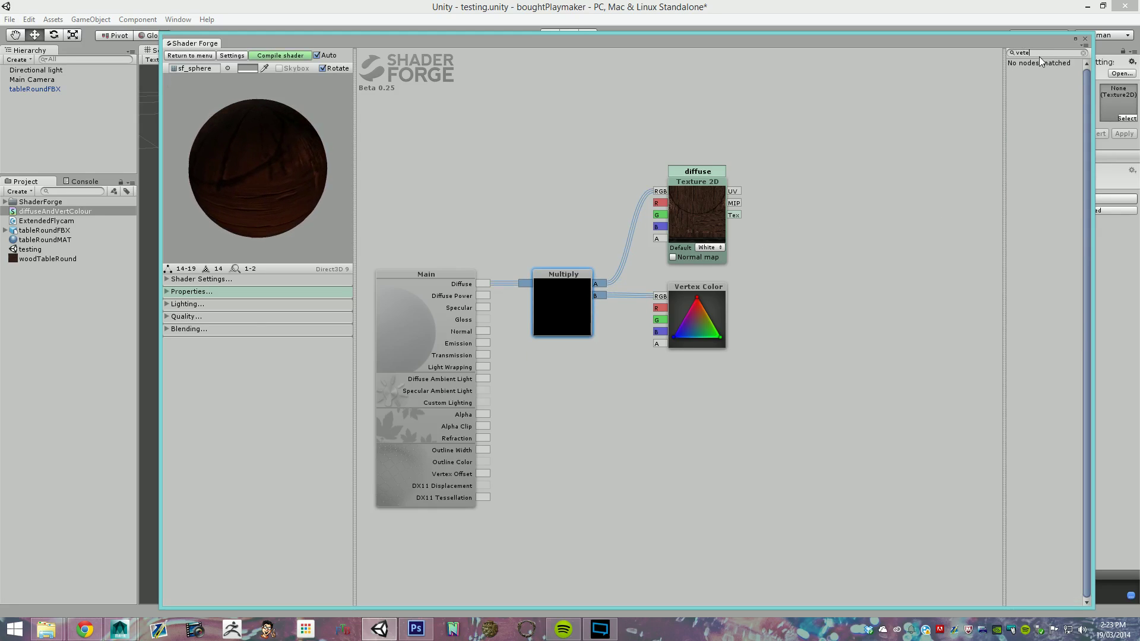
{"action": "key", "text": "BackSpace"}
{"action": "key", "text": "BackSpace"}
{"action": "type", "text": "rt"}
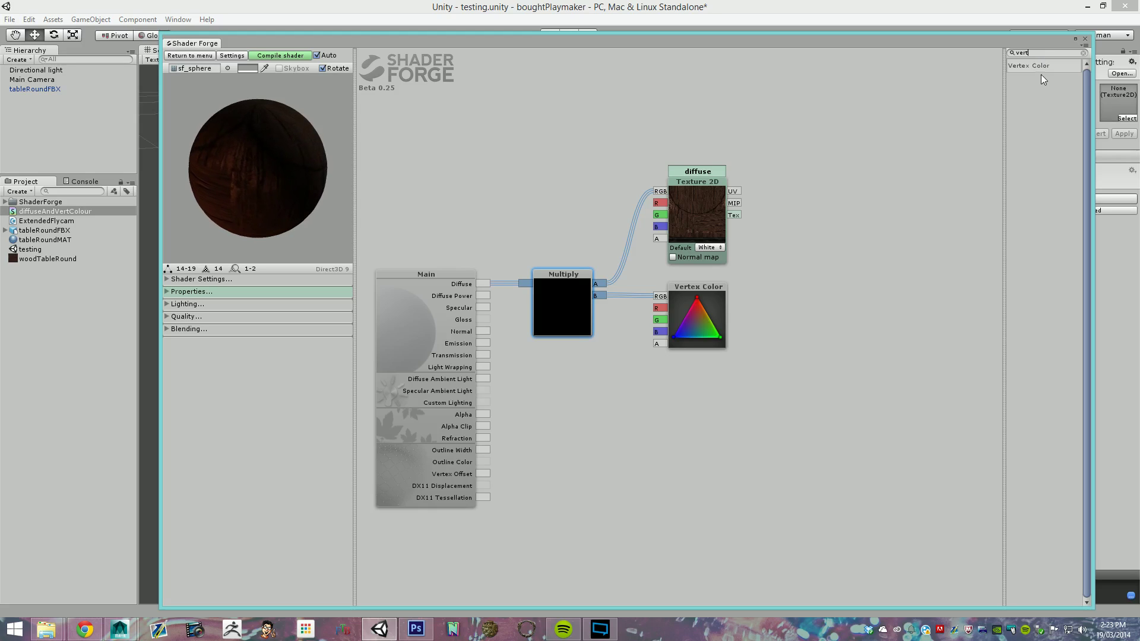
{"action": "left_click_drag", "start_coordinate": [1041, 66], "coordinate": [850, 373]}
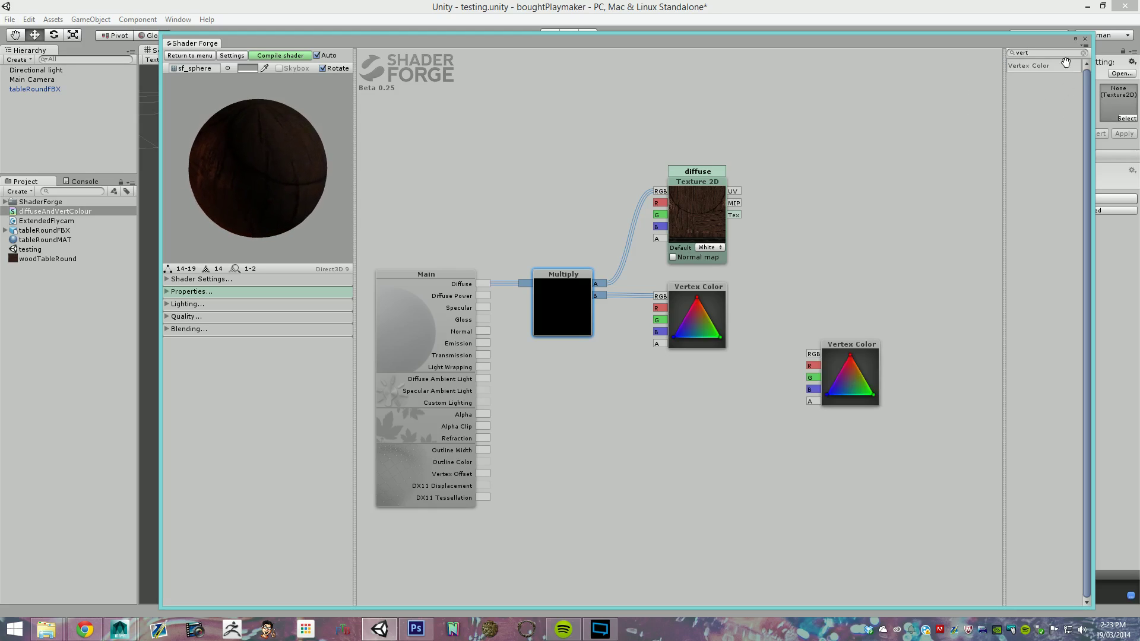
{"action": "left_click", "coordinate": [1084, 53]}
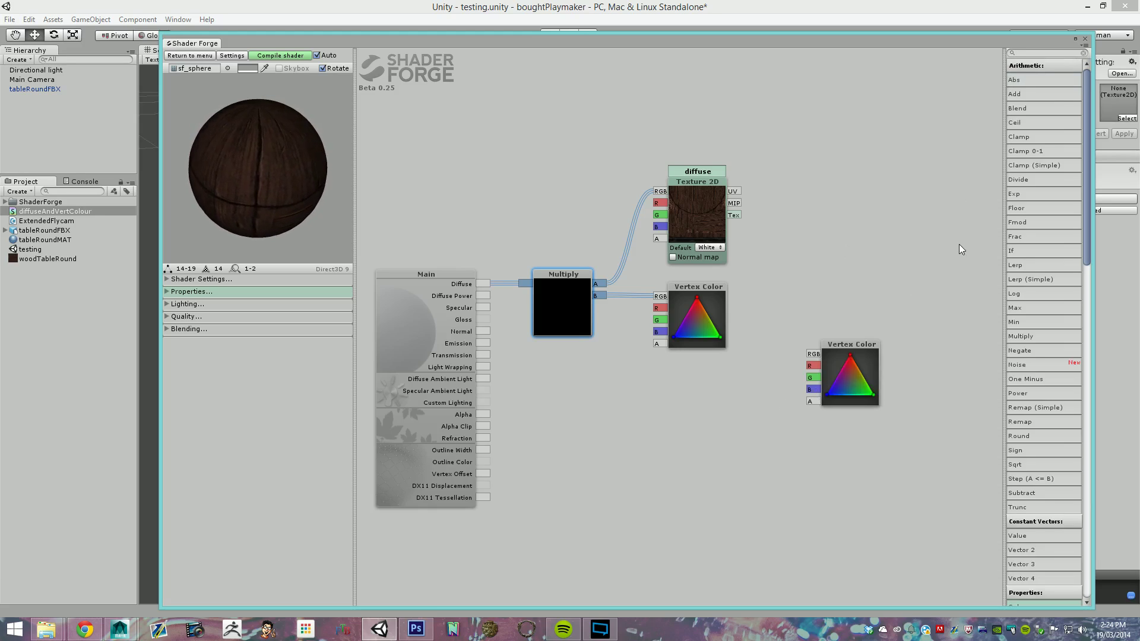
Step: Add a Texture 2D property node above the new Vertex Color node
{"action": "scroll", "coordinate": [1032, 278], "scroll_direction": "down", "scroll_amount": 10}
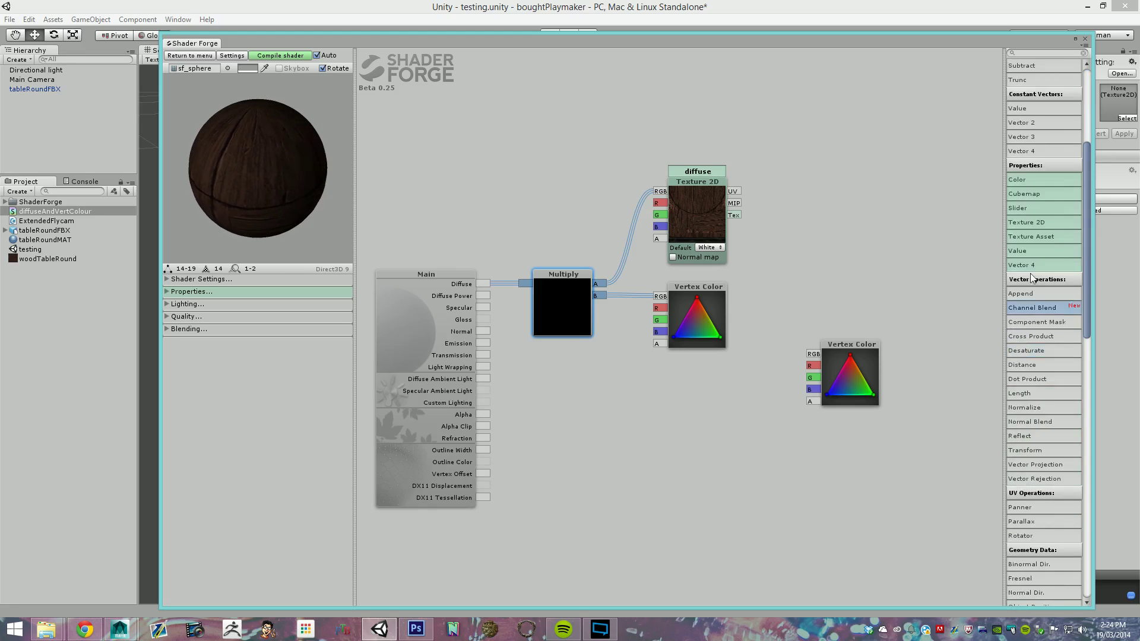
{"action": "left_click_drag", "start_coordinate": [1027, 222], "coordinate": [854, 204]}
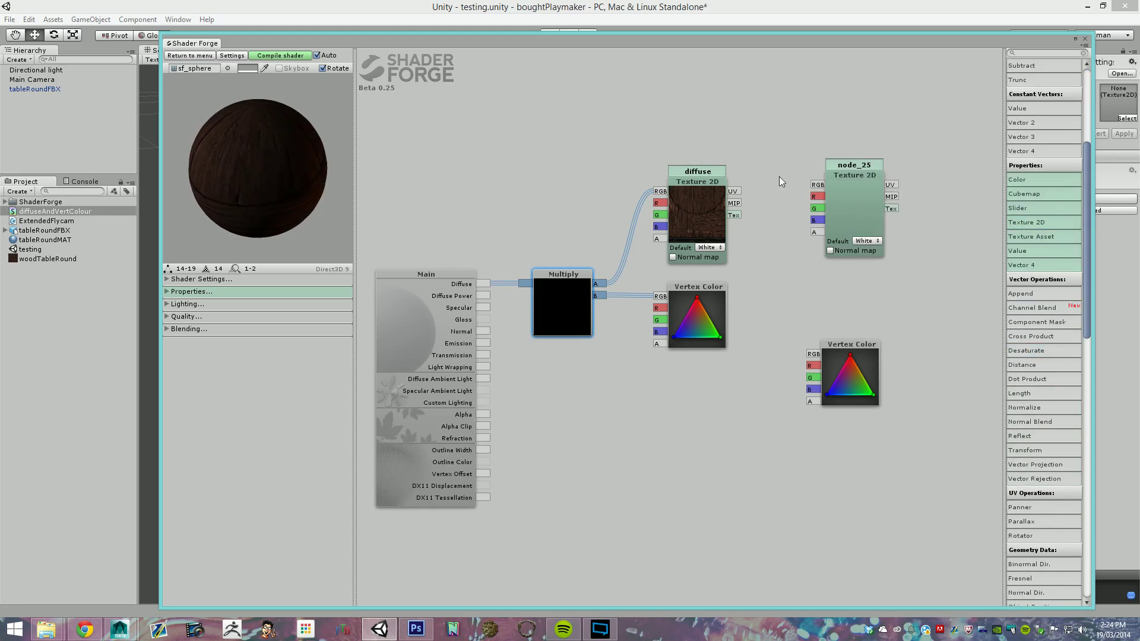
{"action": "mouse_move", "coordinate": [839, 226]}
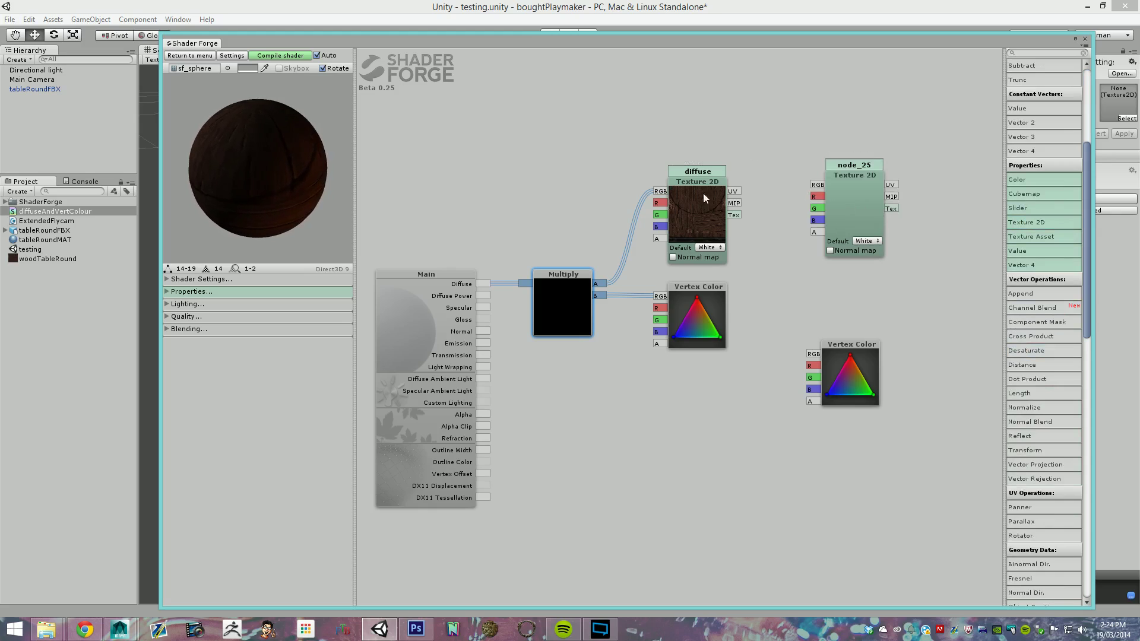
Step: Add a second Multiply node below the existing one and remove it again
{"action": "left_click_drag", "start_coordinate": [490, 46], "coordinate": [552, 23]}
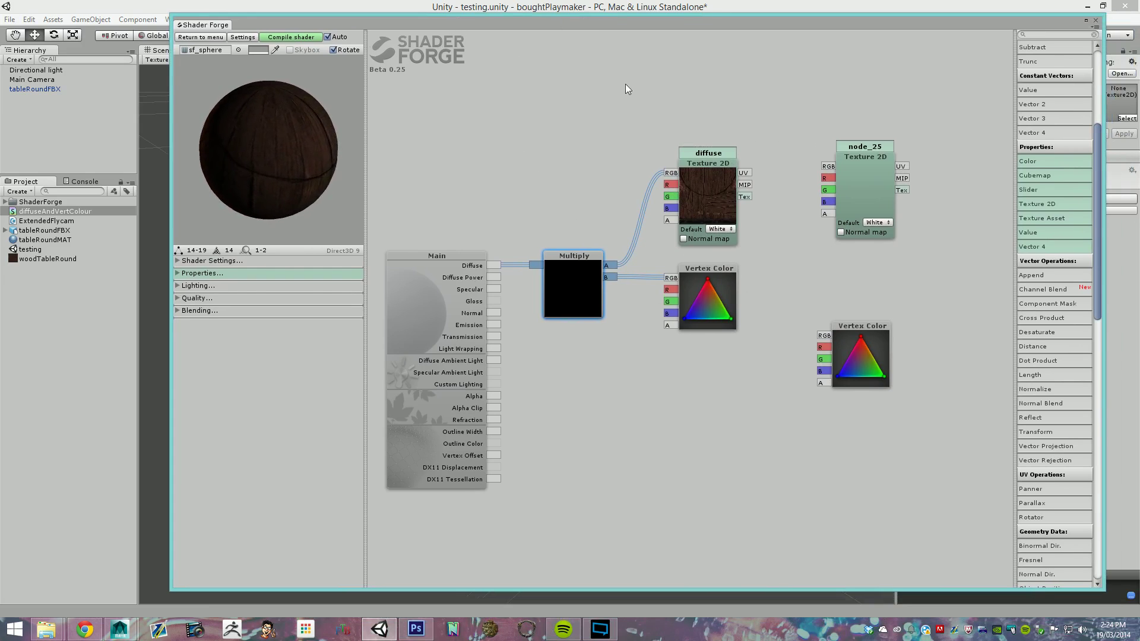
{"action": "left_click_drag", "start_coordinate": [731, 89], "coordinate": [740, 66]}
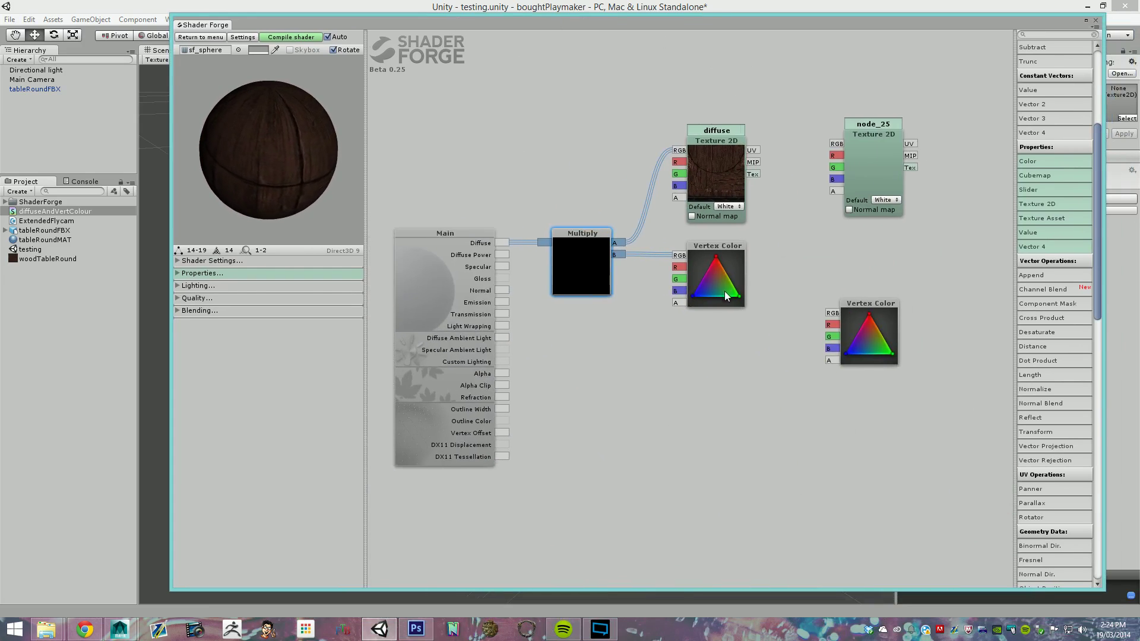
{"action": "key", "text": "ctrl+d"}
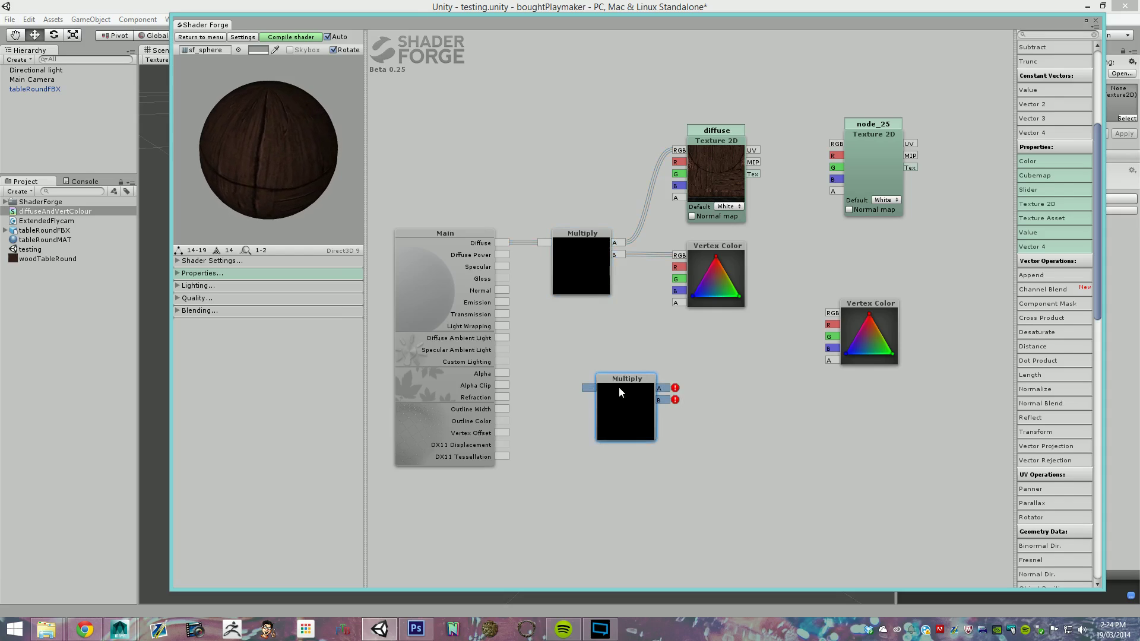
{"action": "left_click_drag", "start_coordinate": [618, 387], "coordinate": [582, 351]}
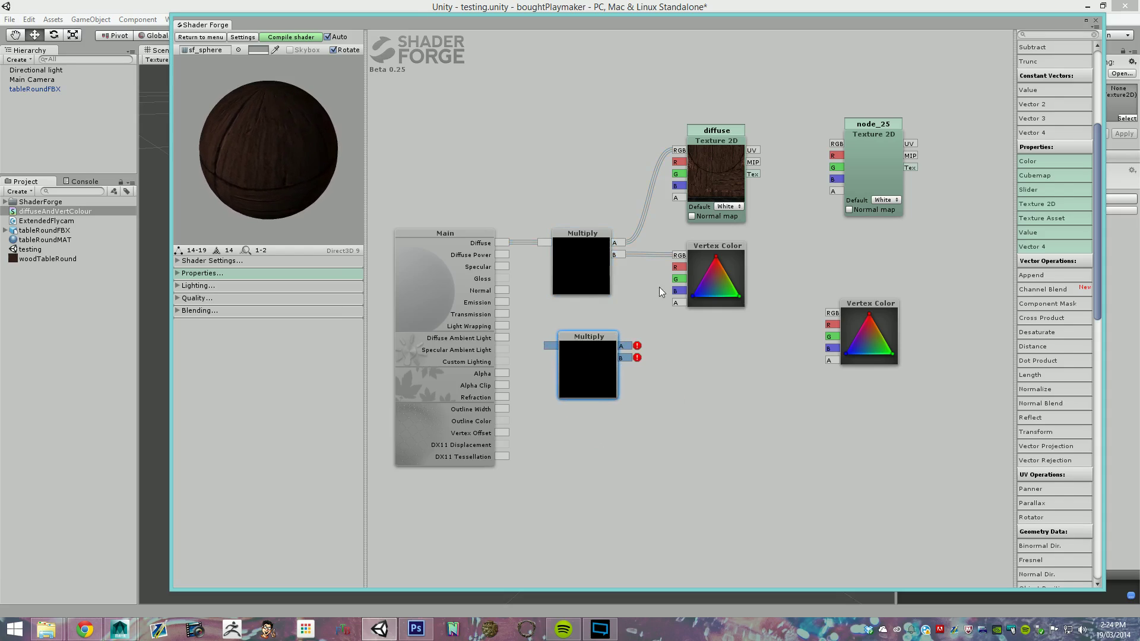
{"action": "key", "text": "Delete"}
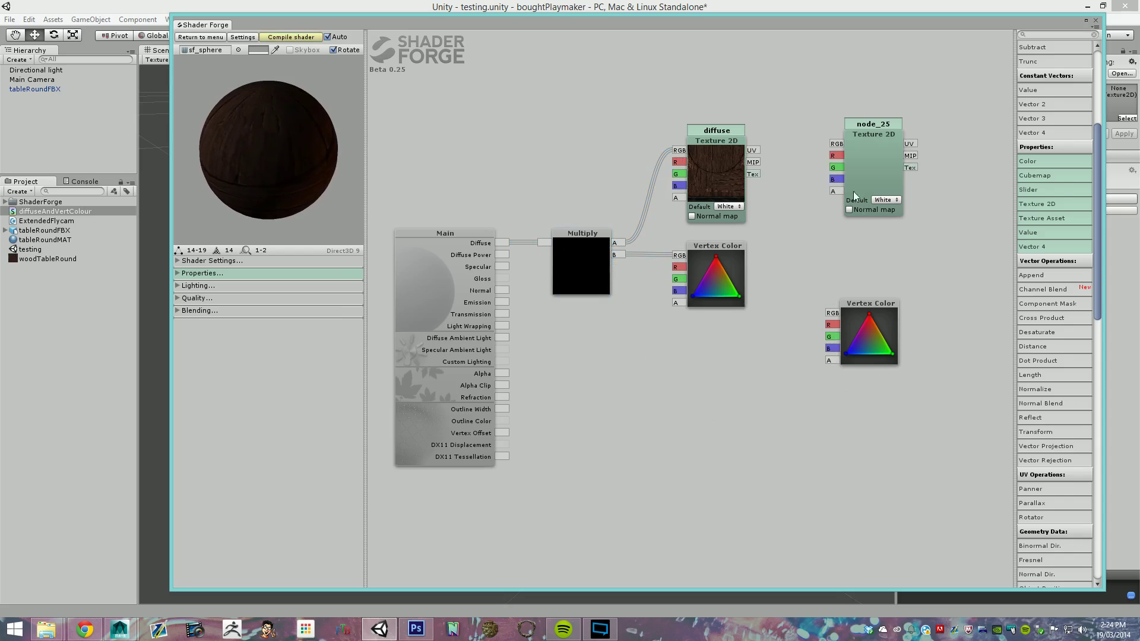
Step: Delete the unconnected Texture 2D and Vertex Color nodes from the graph and compile the shader
{"action": "left_click", "coordinate": [853, 192]}
{"action": "key", "text": "Delete"}
{"action": "left_click", "coordinate": [863, 303]}
{"action": "key", "text": "Delete"}
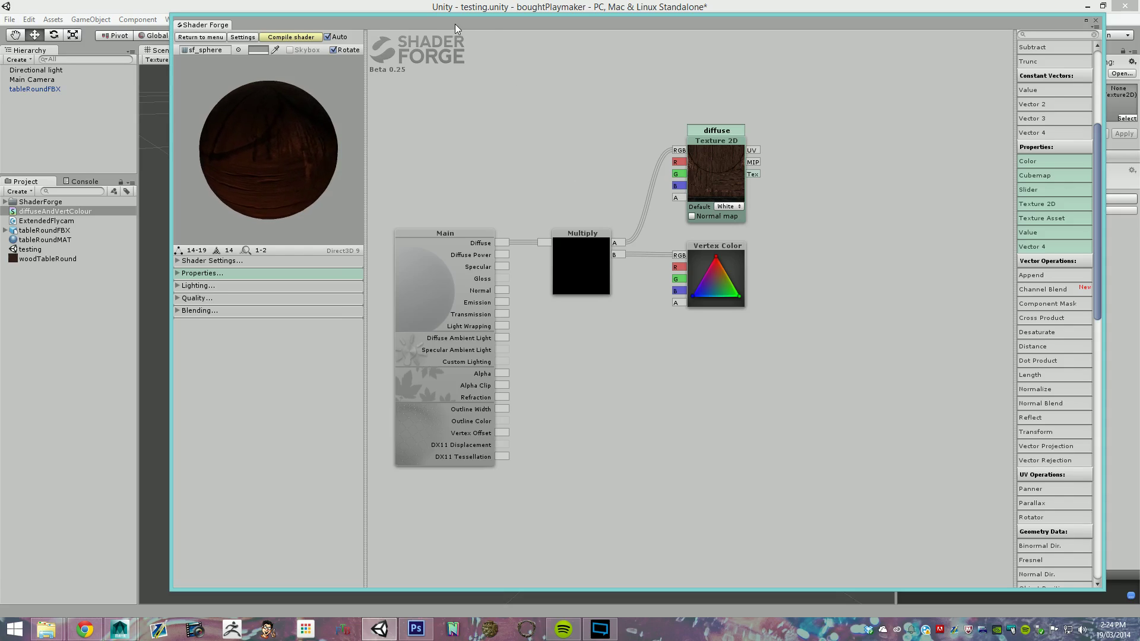
{"action": "left_click", "coordinate": [281, 37]}
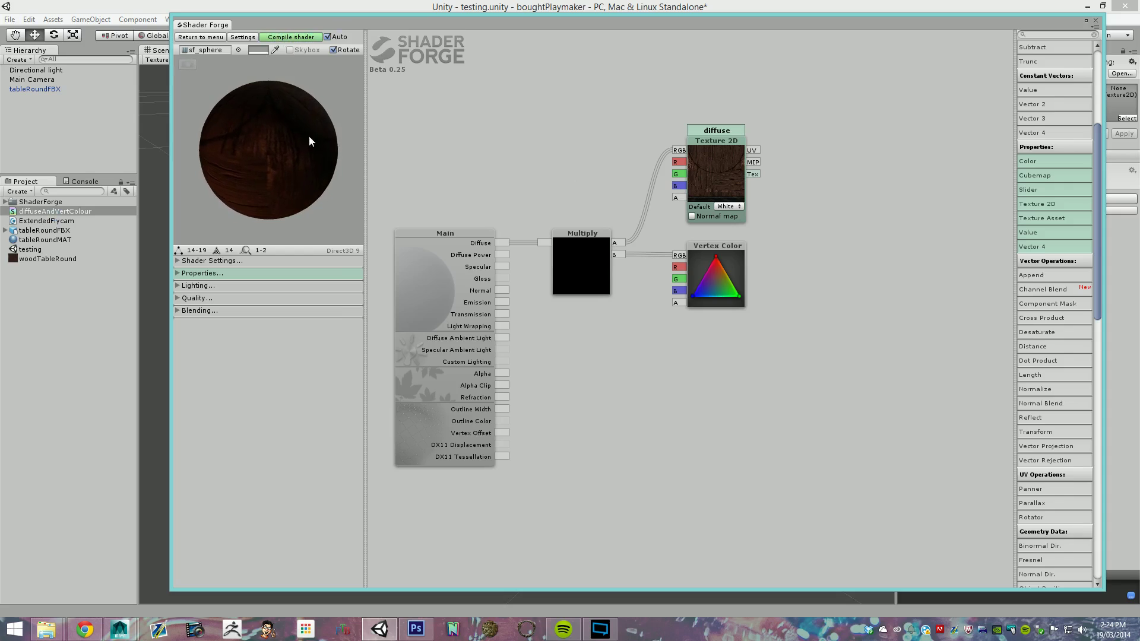
Step: Move Shader Forge out of the way and assign the woodTableRound texture to the diffuse slot of the tableRoundMAT material
{"action": "left_click_drag", "start_coordinate": [427, 24], "coordinate": [1139, 24]}
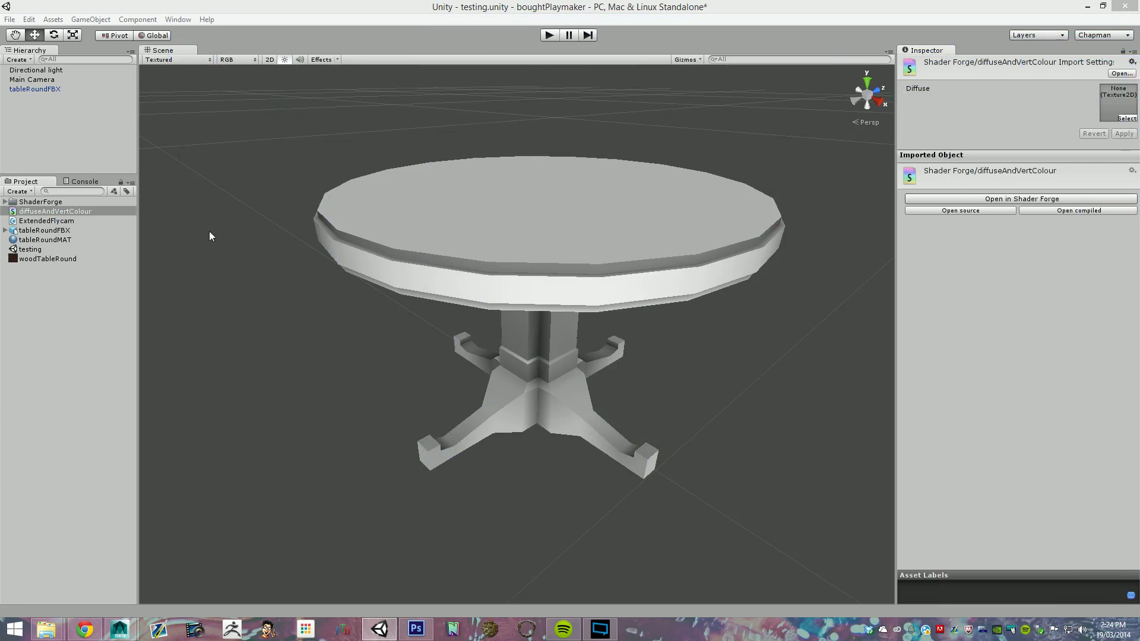
{"action": "left_click", "coordinate": [53, 241]}
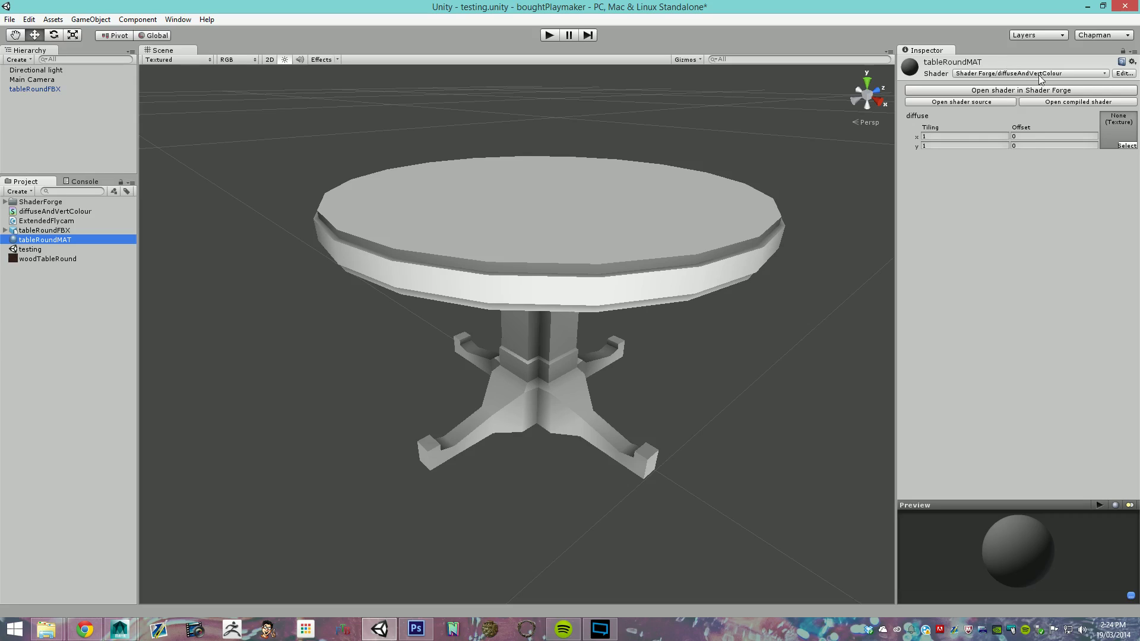
{"action": "left_click", "coordinate": [48, 259]}
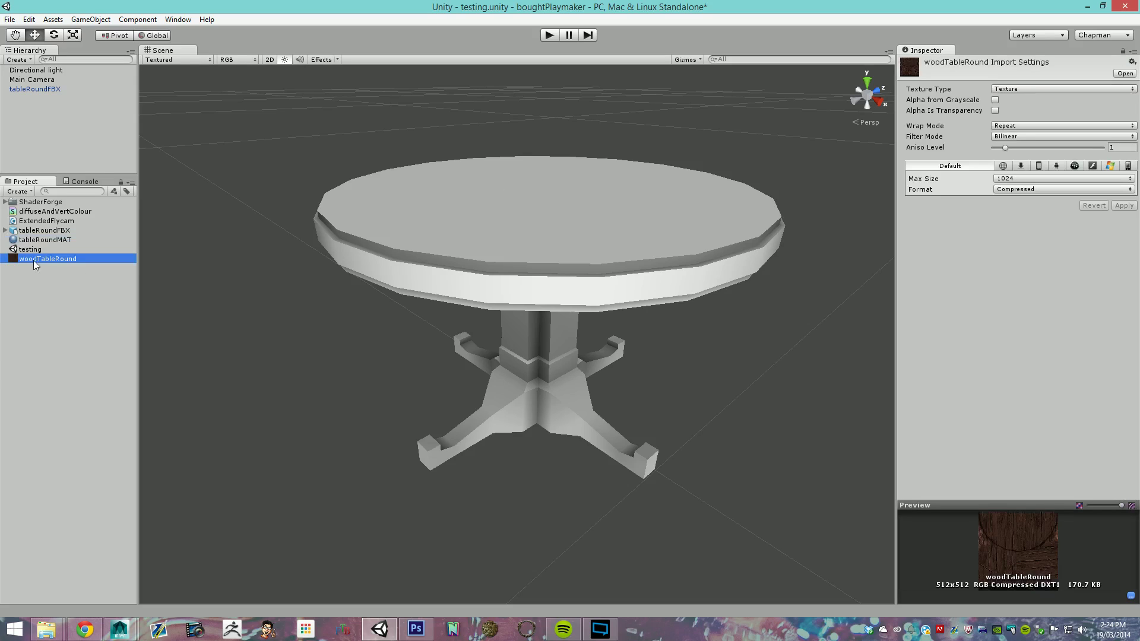
{"action": "left_click", "coordinate": [33, 241]}
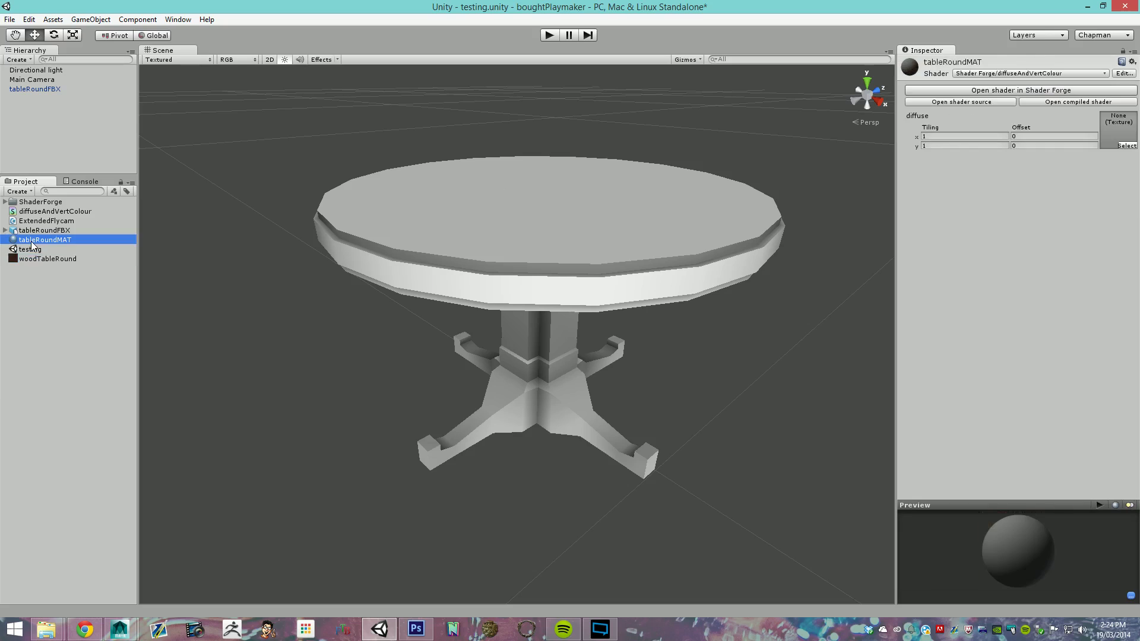
{"action": "left_click_drag", "start_coordinate": [36, 261], "coordinate": [1115, 134]}
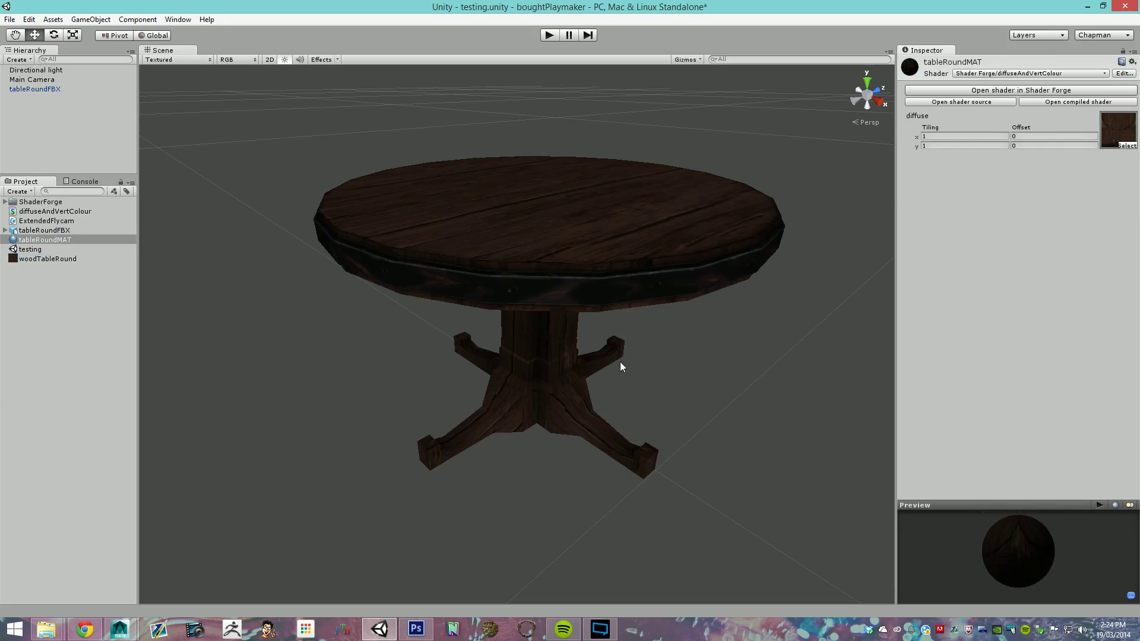
Step: Bring up the diffuseAndVertColour graph in Shader Forge and place its window beside the table in the scene view
{"action": "left_click", "coordinate": [1021, 90]}
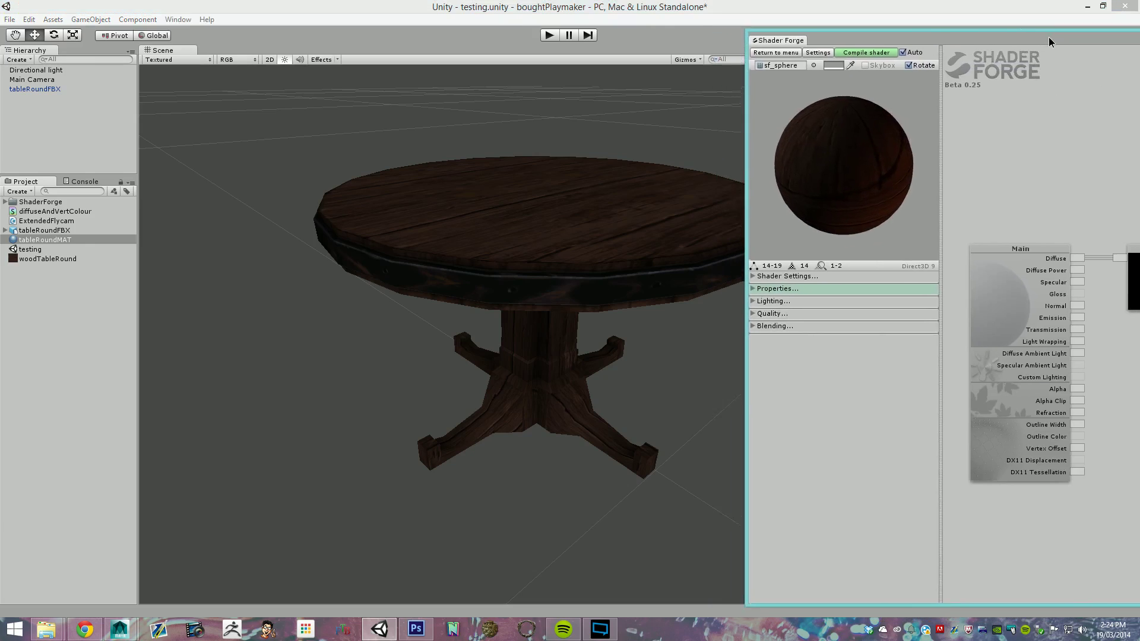
{"action": "left_click_drag", "start_coordinate": [1044, 39], "coordinate": [756, 36]}
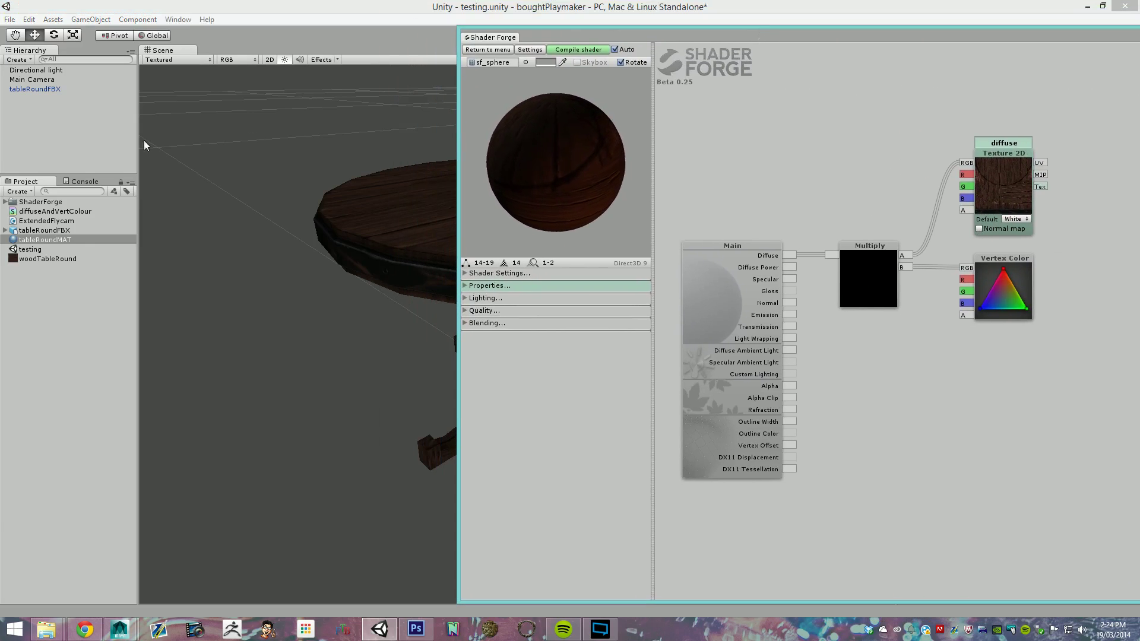
{"action": "left_click_drag", "start_coordinate": [383, 293], "coordinate": [293, 262], "text": "alt"}
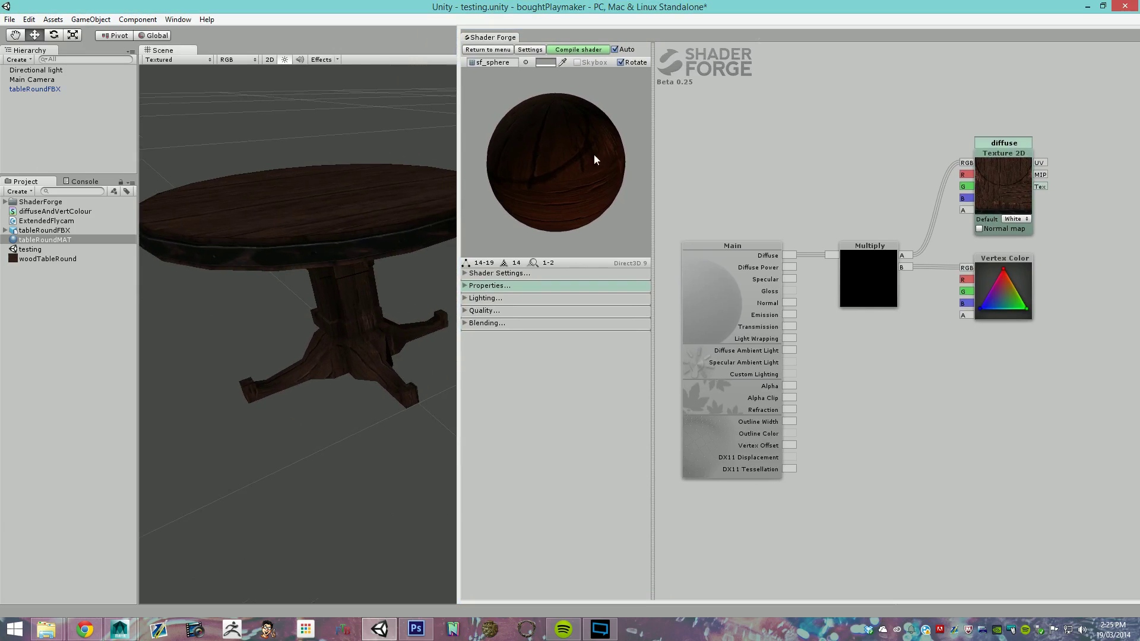
{"action": "left_click_drag", "start_coordinate": [701, 38], "coordinate": [751, 25]}
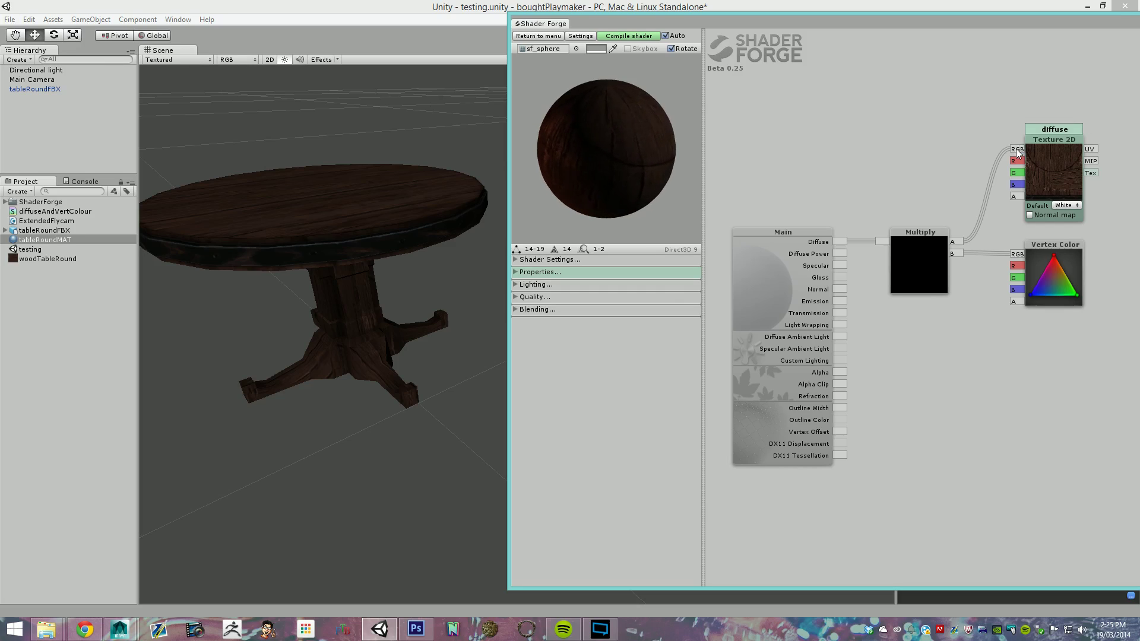
Step: Compare the table with the diffuse texture's RGB wired straight into Main's Diffuse input, and restore the Multiply node's connection
{"action": "left_click_drag", "start_coordinate": [1018, 152], "coordinate": [844, 235]}
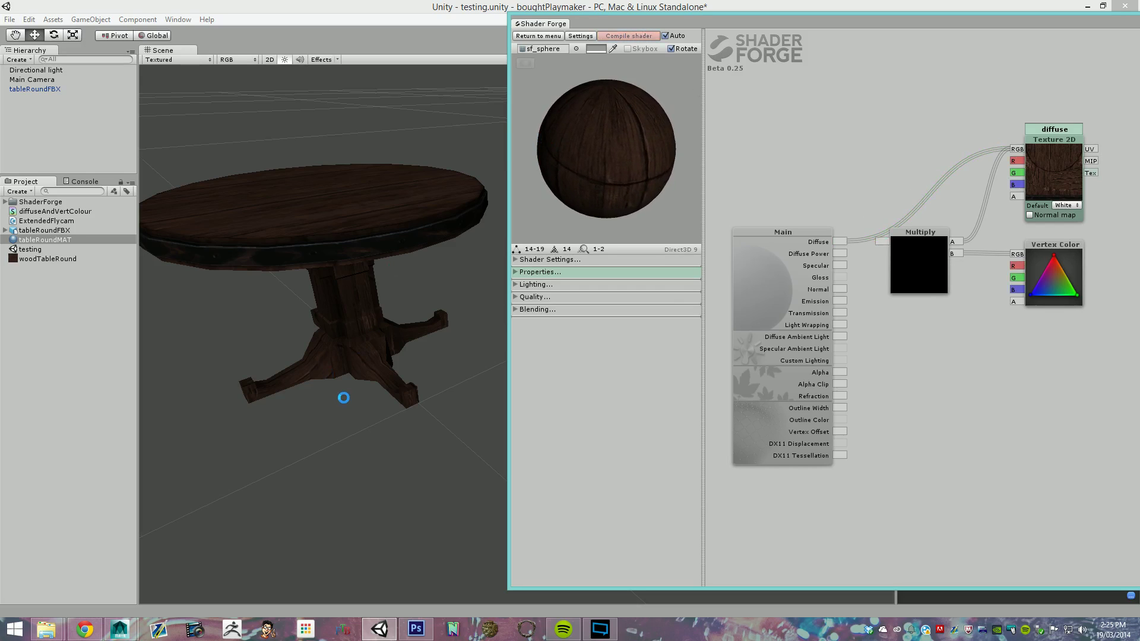
{"action": "middle_click_drag", "start_coordinate": [323, 321], "coordinate": [376, 305]}
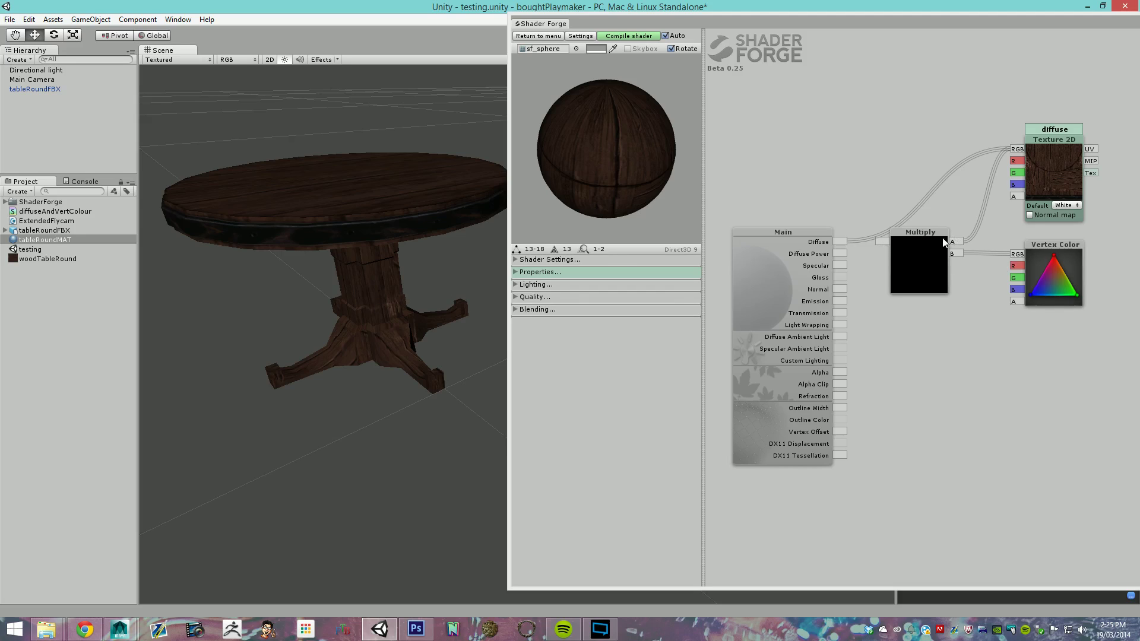
{"action": "left_click_drag", "start_coordinate": [881, 242], "coordinate": [838, 241]}
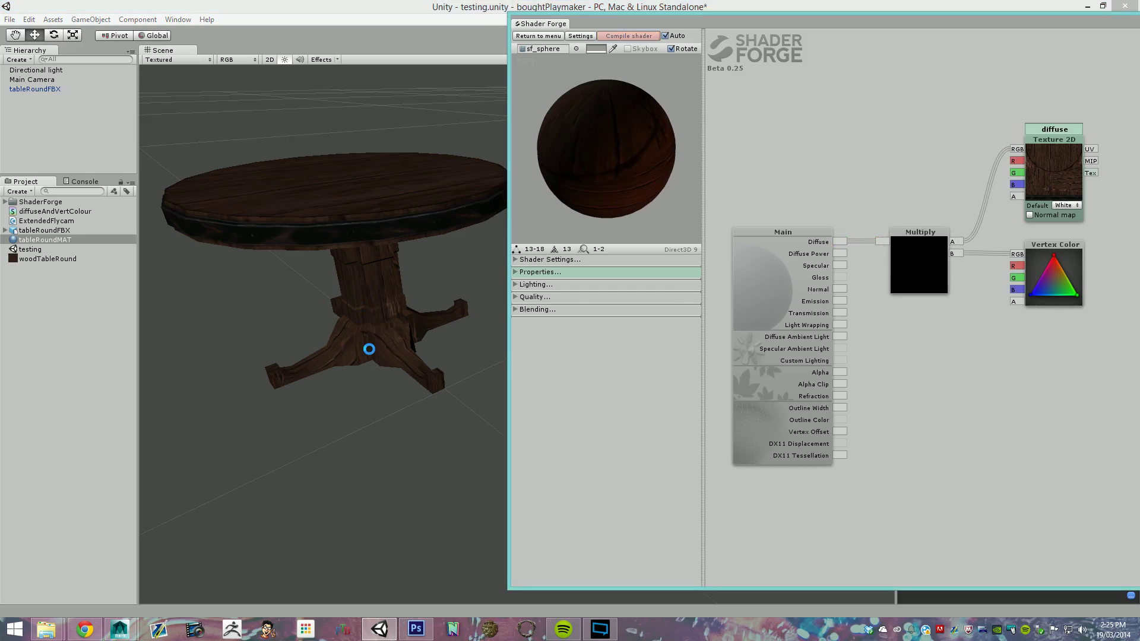
{"action": "left_click_drag", "start_coordinate": [354, 389], "coordinate": [420, 379], "text": "alt"}
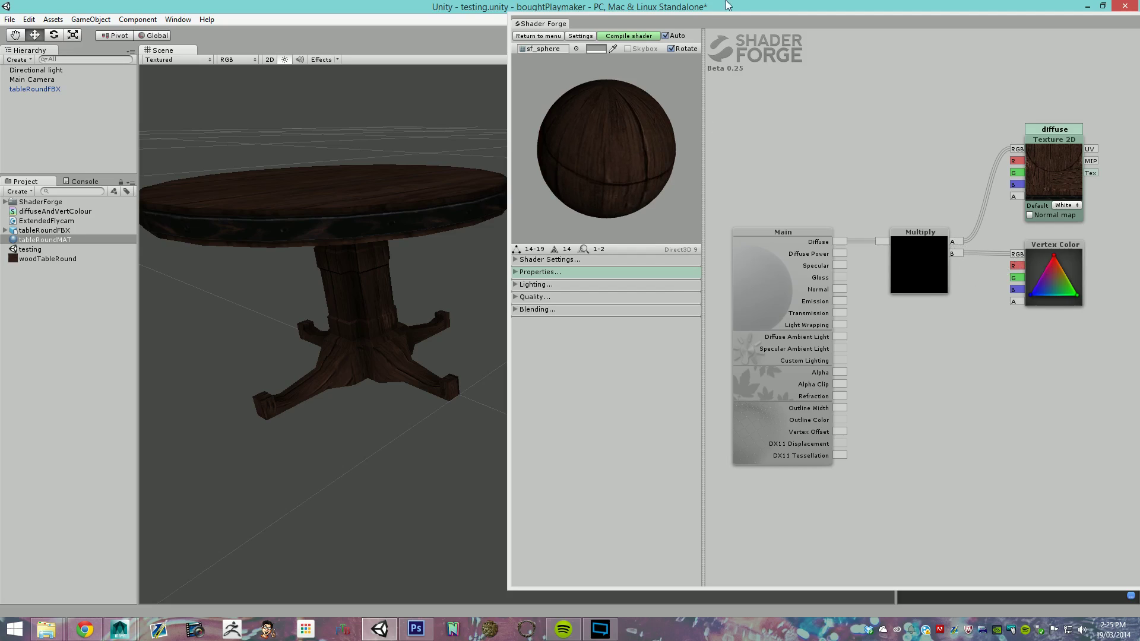
Step: Close Shader Forge and inspect the whole textured table in the scene view
{"action": "left_click_drag", "start_coordinate": [749, 22], "coordinate": [323, 12]}
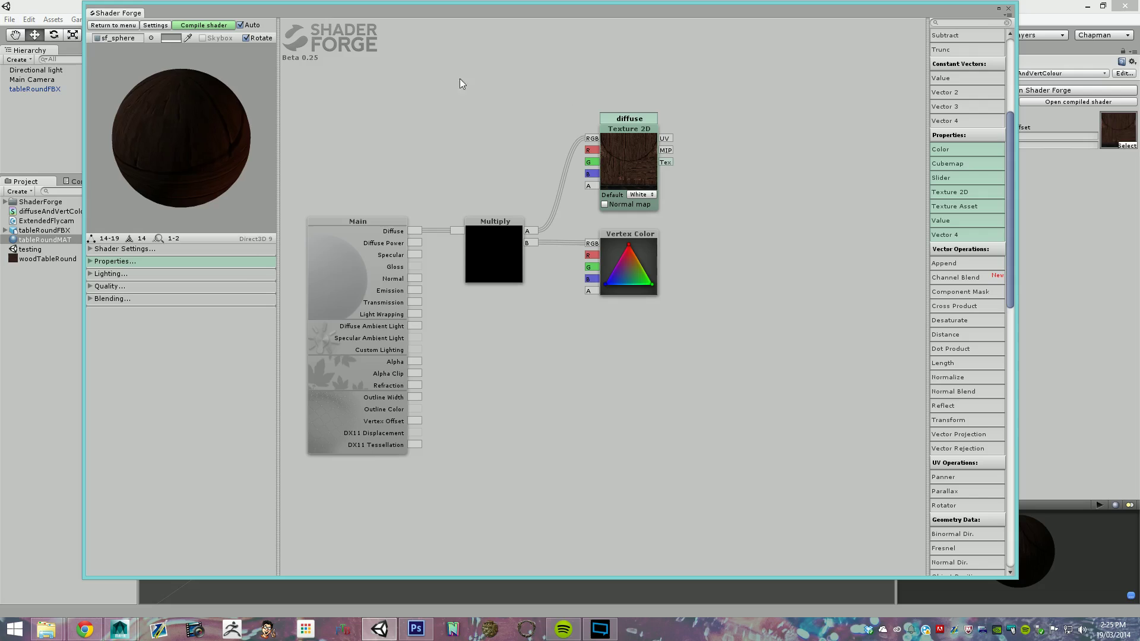
{"action": "left_click", "coordinate": [1009, 10]}
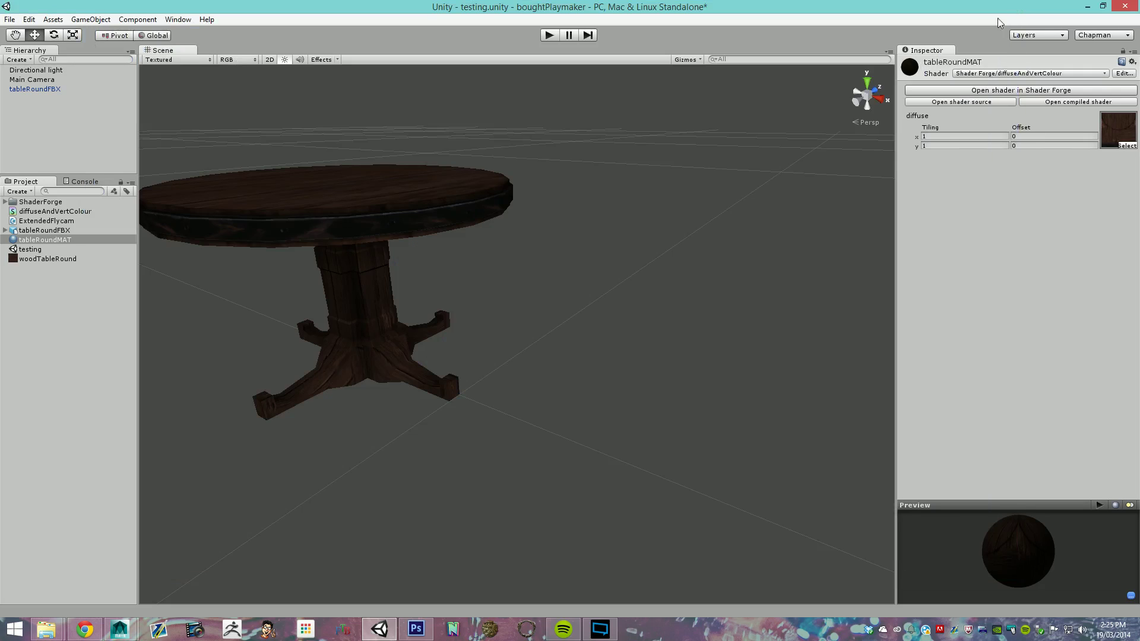
{"action": "left_click_drag", "start_coordinate": [458, 287], "coordinate": [748, 297]}
{"action": "scroll", "coordinate": [626, 290], "scroll_direction": "down", "scroll_amount": 5}
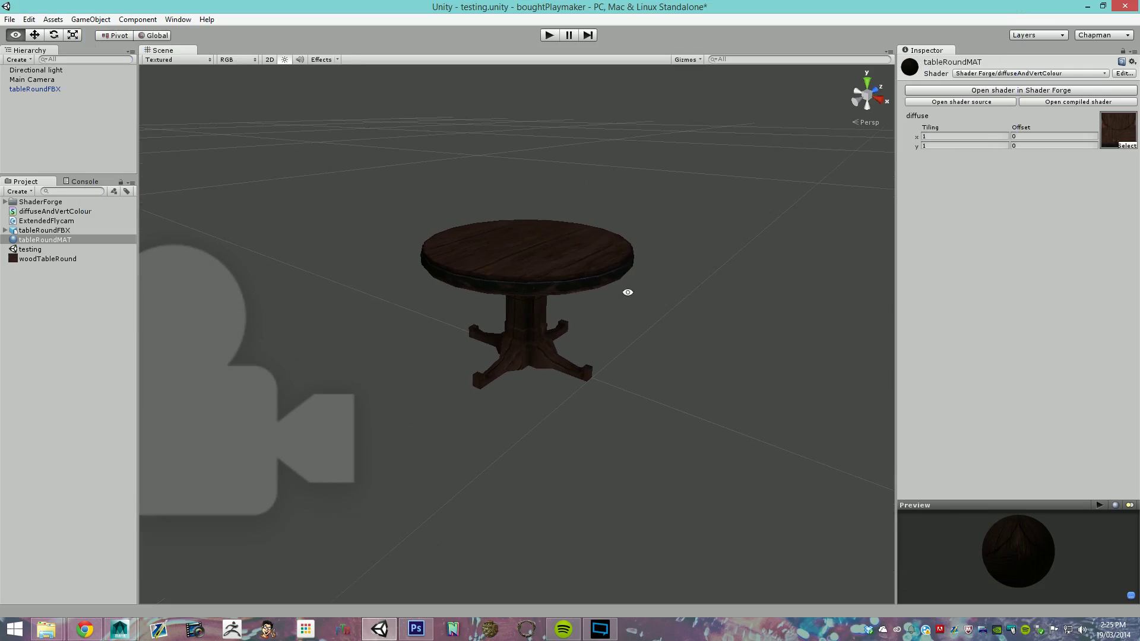
{"action": "scroll", "coordinate": [712, 375], "scroll_direction": "up", "scroll_amount": 5}
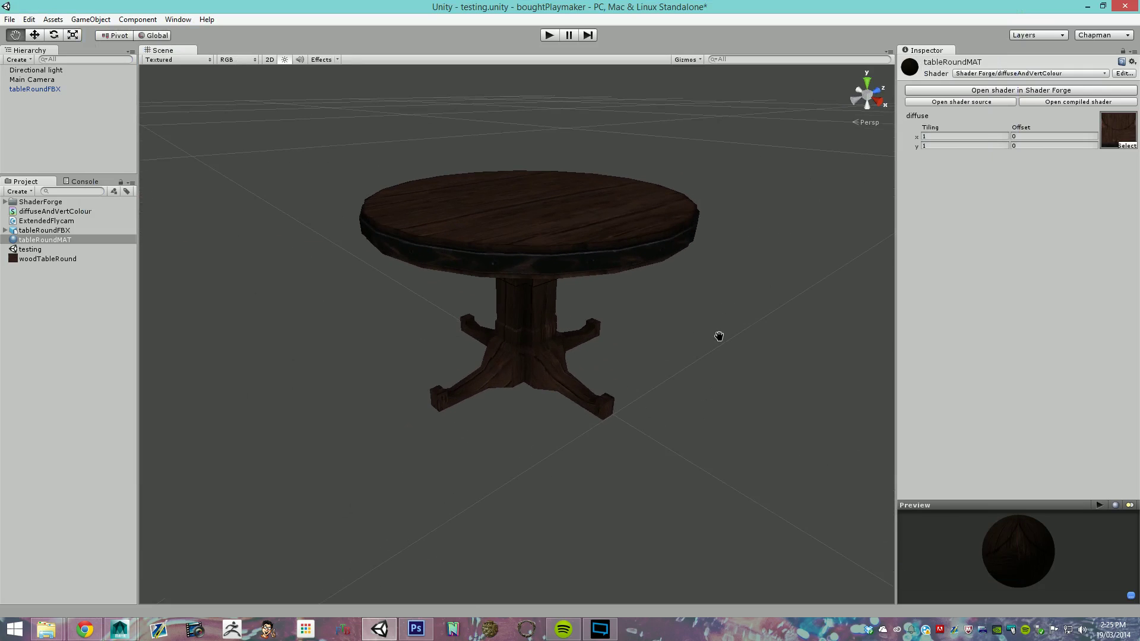
{"action": "left_click_drag", "start_coordinate": [719, 333], "coordinate": [708, 359], "text": "alt"}
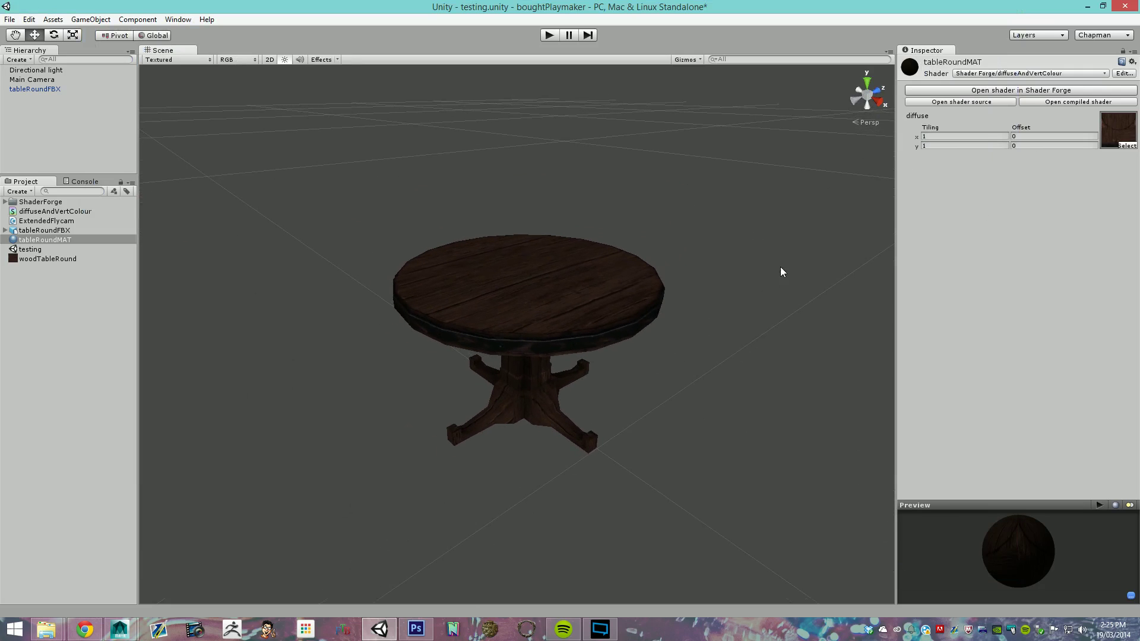